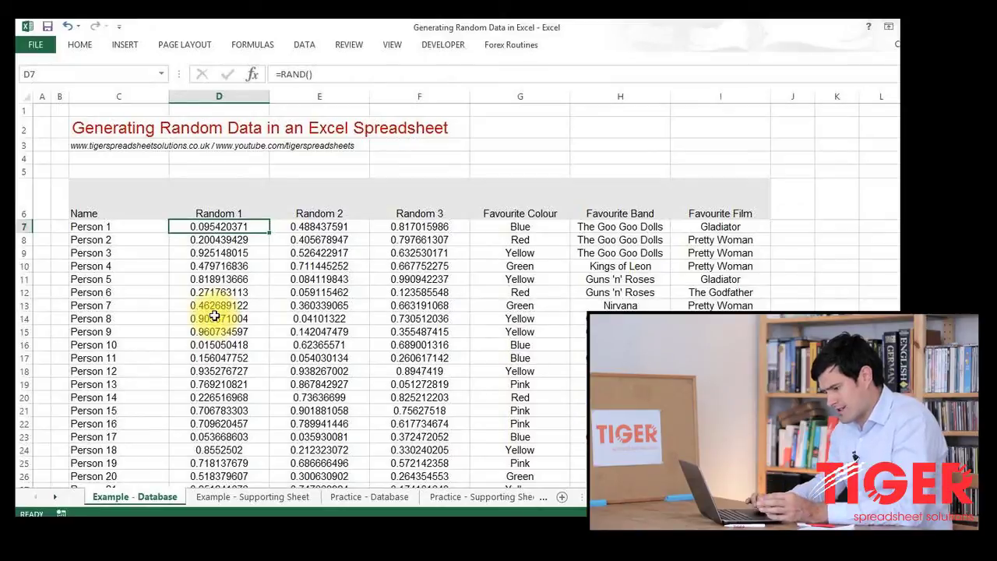
Examine the random number formulas and the Favourite Colour lookup formula on the Example - Database sheet.
{"action": "left_click", "coordinate": [133, 288]}
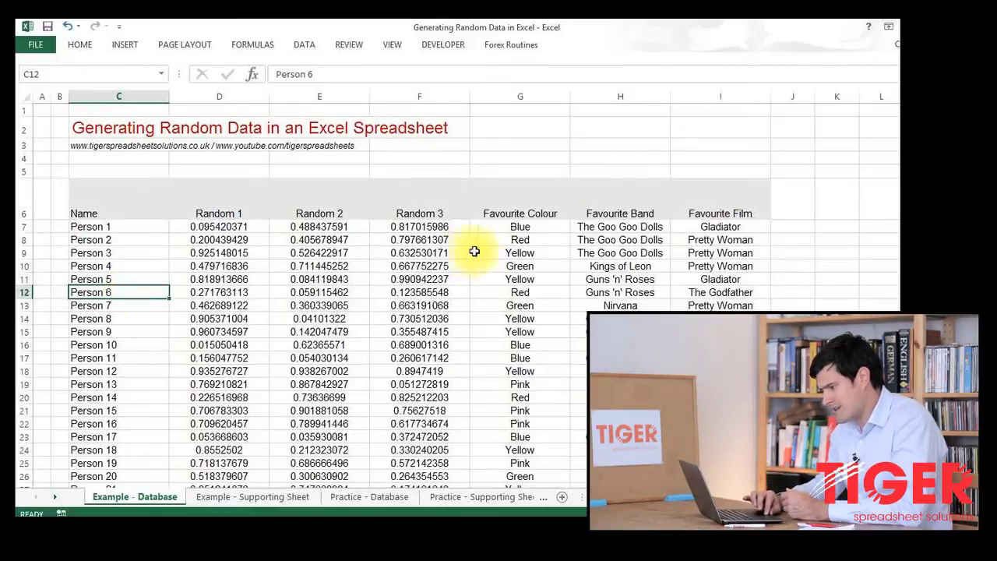
{"action": "left_click", "coordinate": [504, 291]}
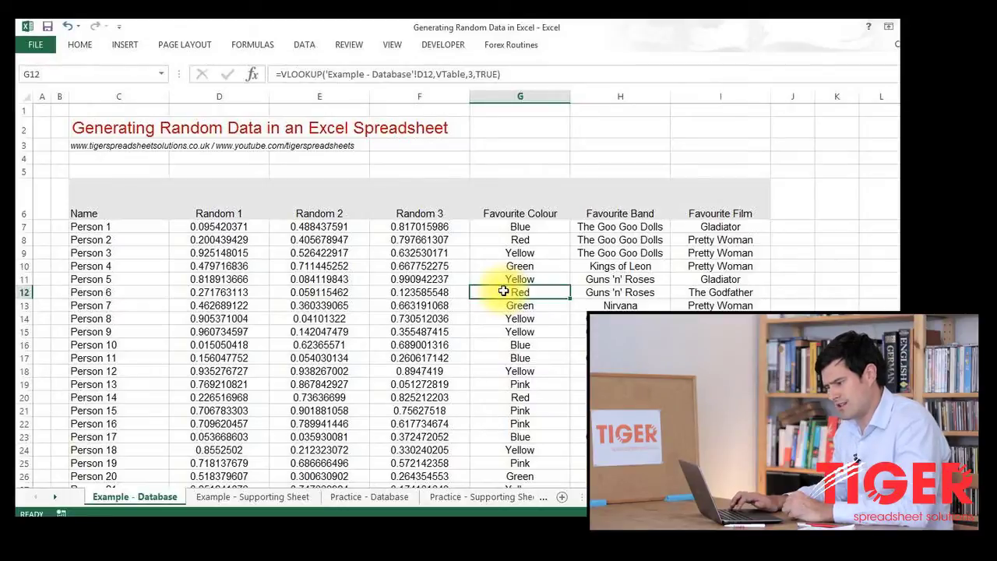
{"action": "key", "text": "Left"}
{"action": "key", "text": "Left"}
{"action": "key", "text": "Left"}
{"action": "key", "text": "Left"}
{"action": "key", "text": "Up"}
{"action": "key", "text": "Up"}
{"action": "key", "text": "Right"}
{"action": "key", "text": "Right"}
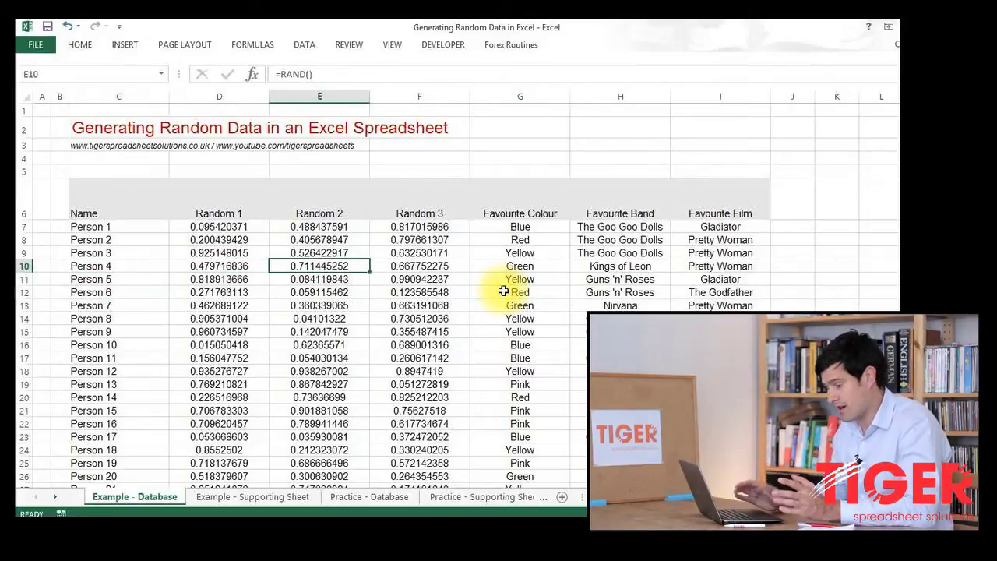
{"action": "key", "text": "Left"}
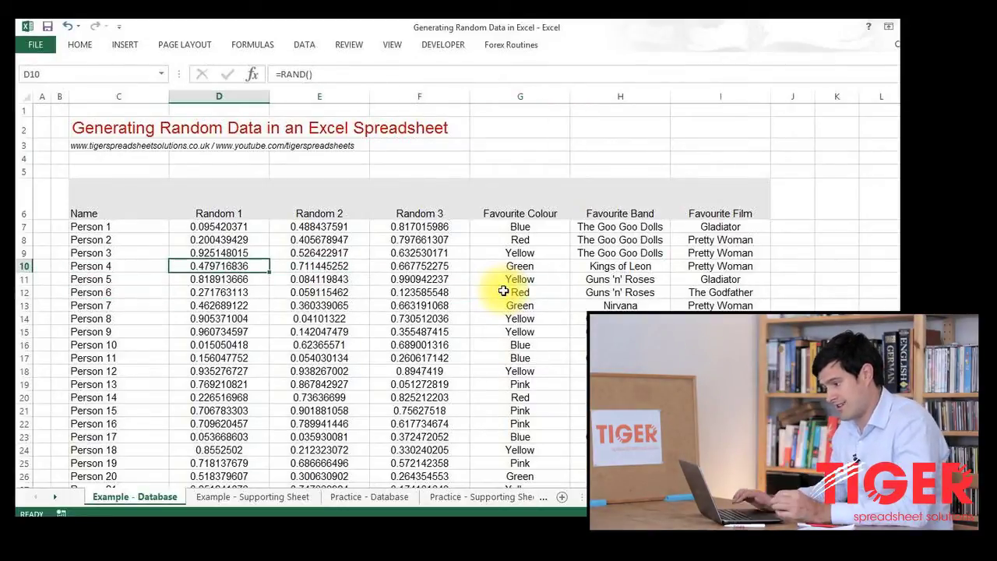
{"action": "key", "text": "Right"}
{"action": "key", "text": "Right"}
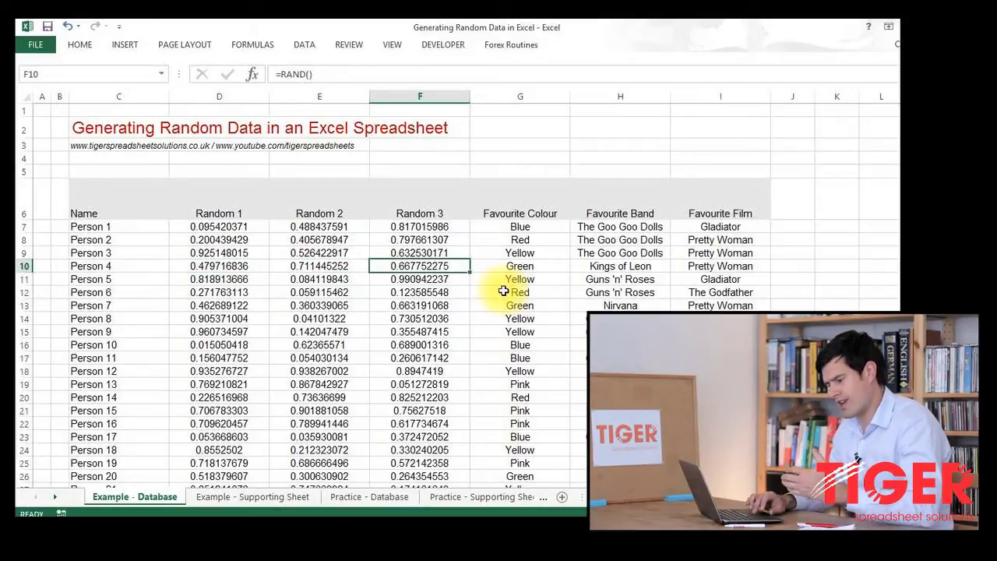
Review the Data 1, Data 2 and Data 3 lists on the Example - Supporting Sheet.
{"action": "left_click", "coordinate": [281, 496]}
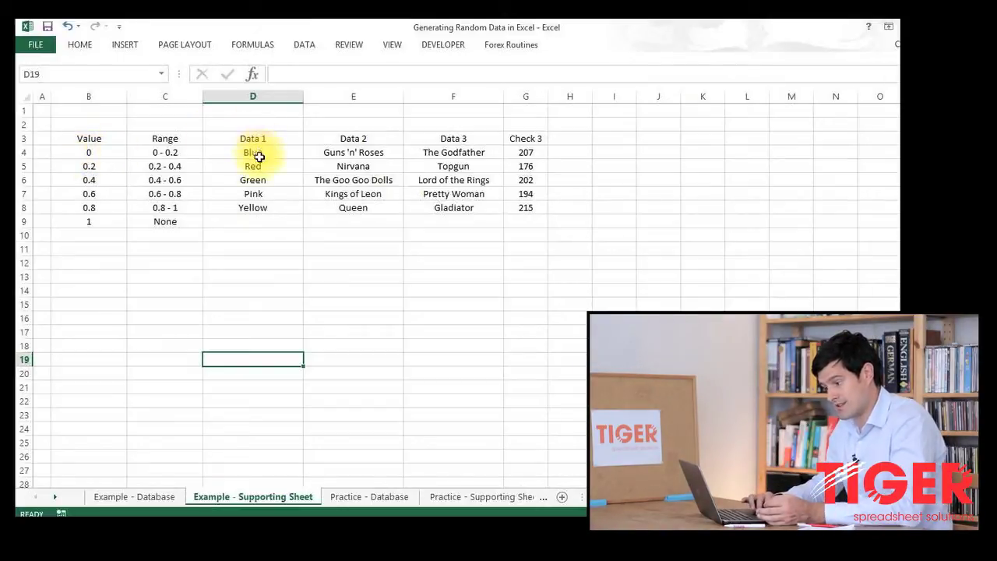
{"action": "left_click_drag", "start_coordinate": [253, 154], "coordinate": [258, 203]}
{"action": "left_click_drag", "start_coordinate": [366, 151], "coordinate": [379, 195]}
{"action": "left_click_drag", "start_coordinate": [439, 166], "coordinate": [438, 205]}
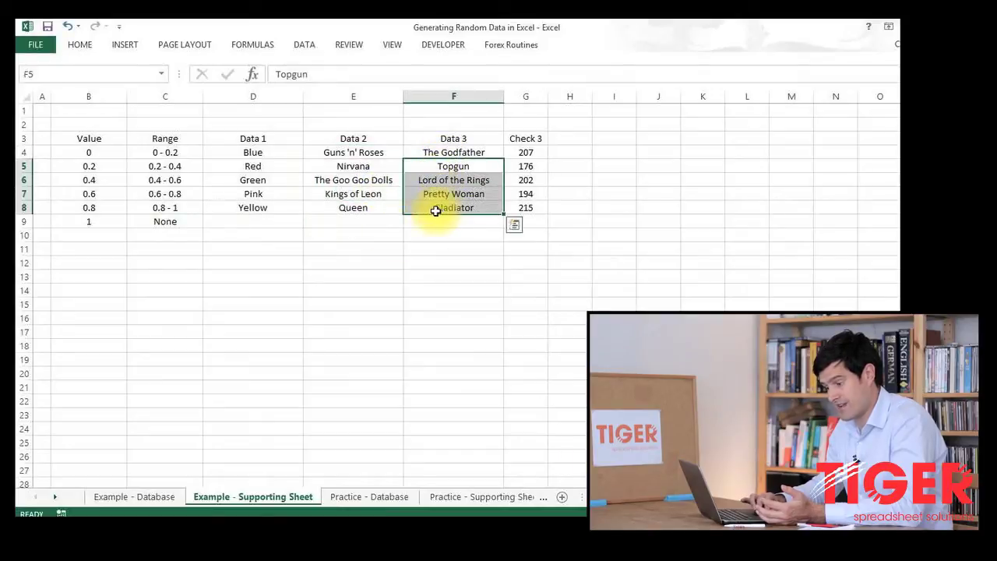
{"action": "left_click", "coordinate": [296, 260]}
{"action": "left_click", "coordinate": [324, 218]}
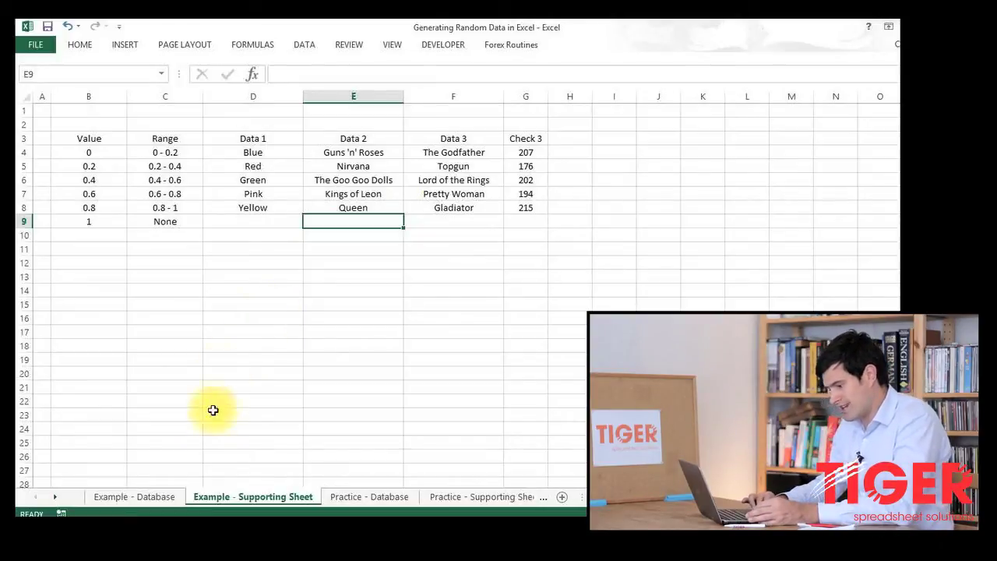
Clear all random numbers in the Random 1 to Random 3 columns of the Practice - Database sheet, from row 7 down.
{"action": "left_click", "coordinate": [380, 498]}
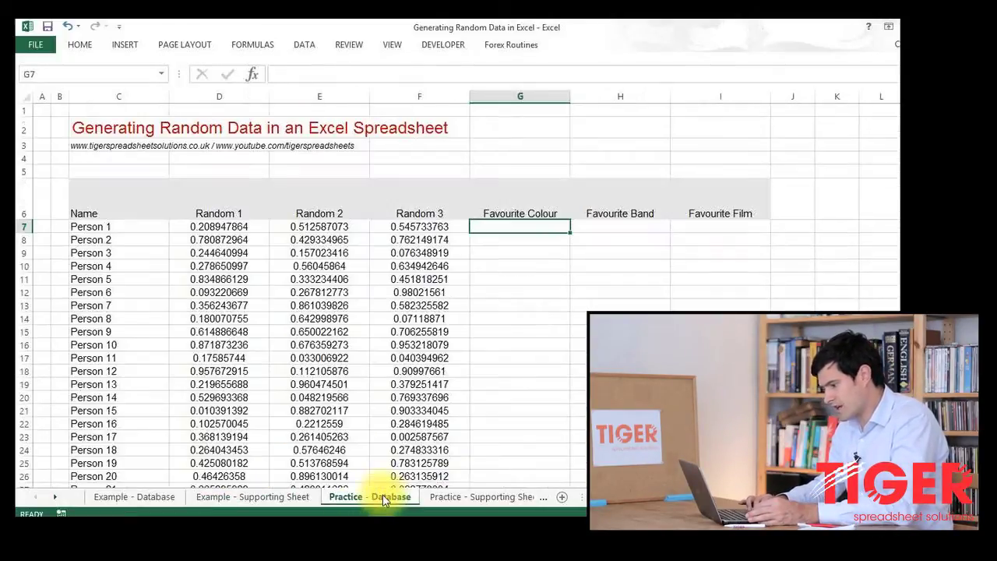
{"action": "left_click", "coordinate": [209, 227]}
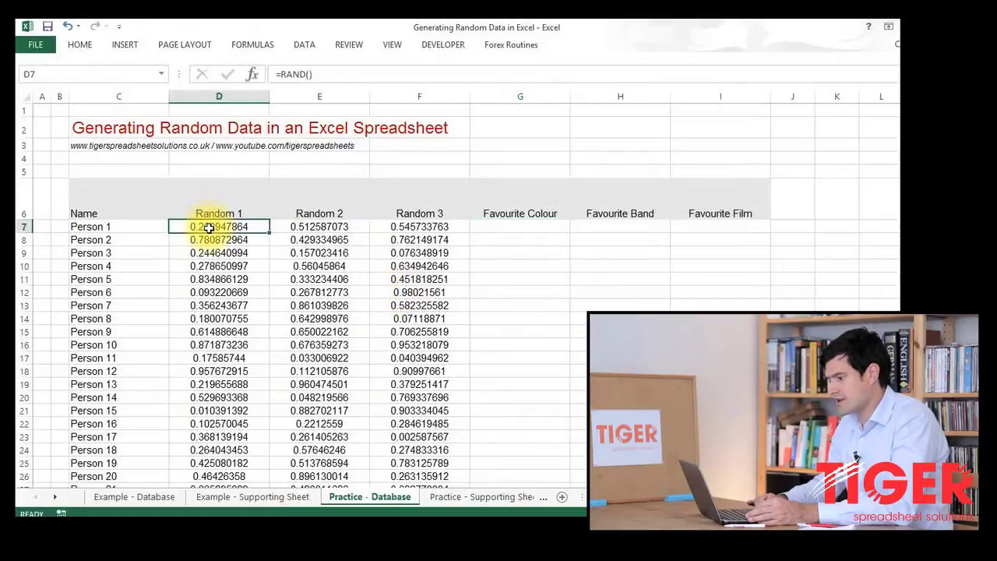
{"action": "left_click_drag", "start_coordinate": [208, 227], "coordinate": [399, 225]}
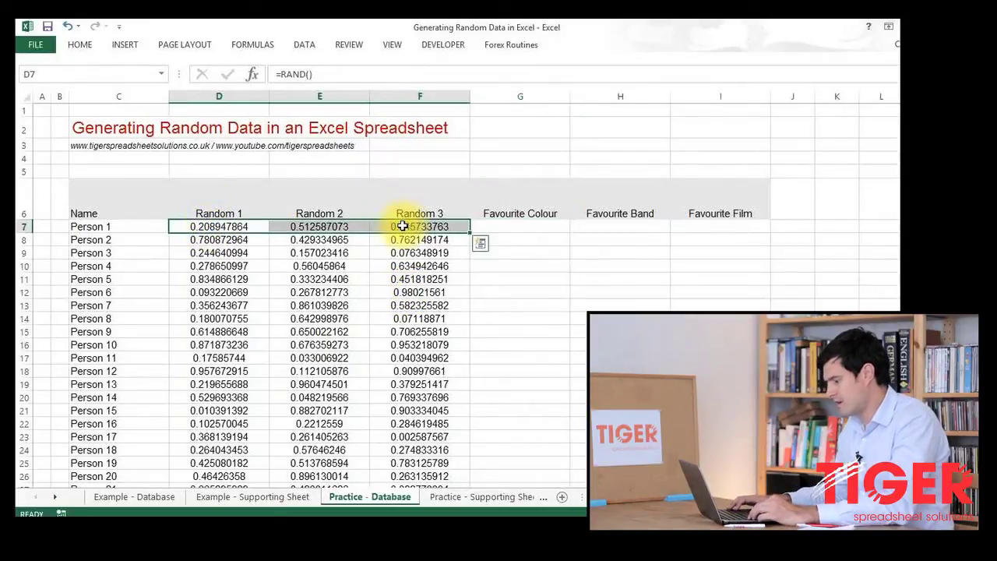
{"action": "key", "text": "ctrl+shift+Down"}
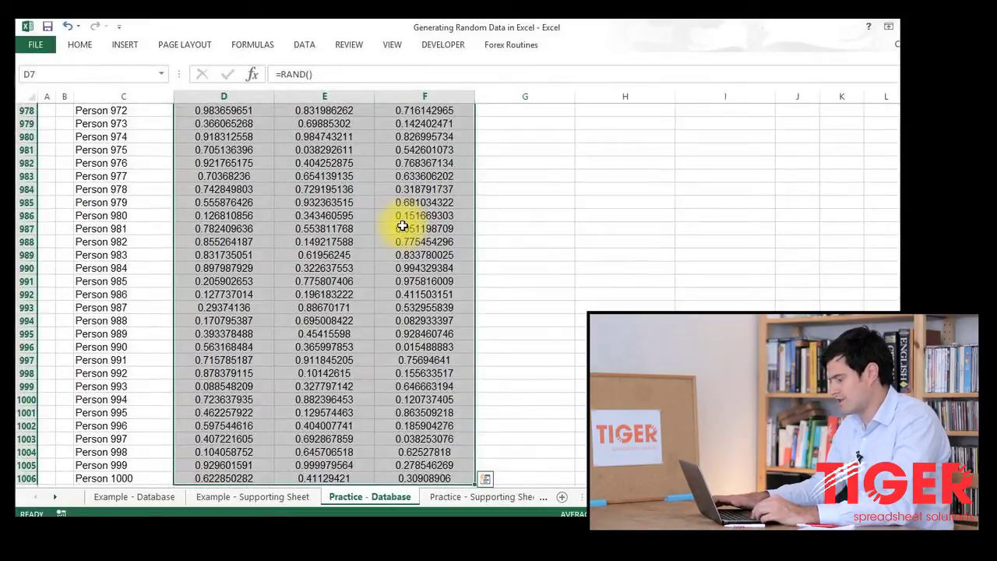
{"action": "key", "text": "Delete"}
Enter the formula =rand() in cell D7 for Person 1's Random 1 value.
{"action": "key", "text": "Left"}
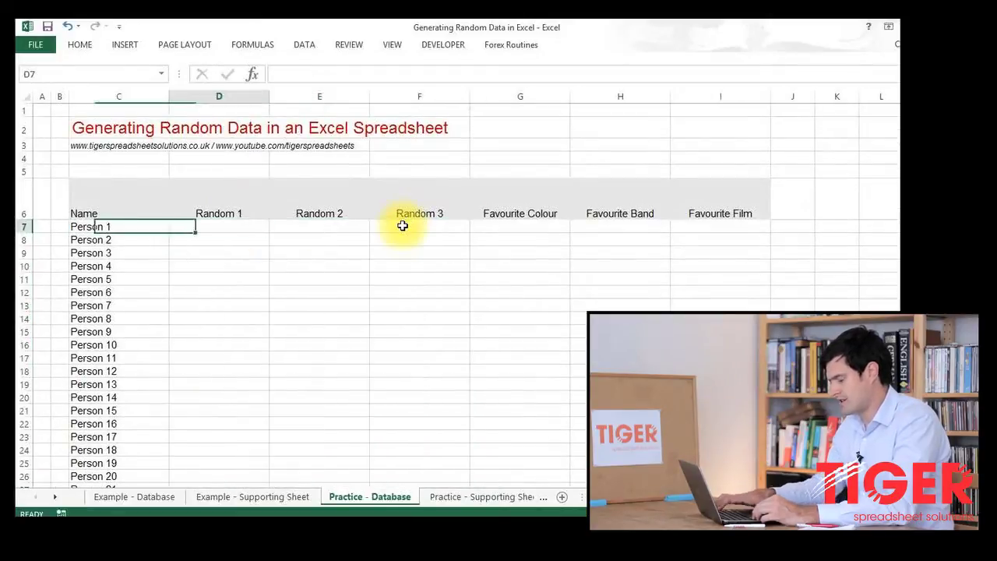
{"action": "key", "text": "Right"}
{"action": "type", "text": "="}
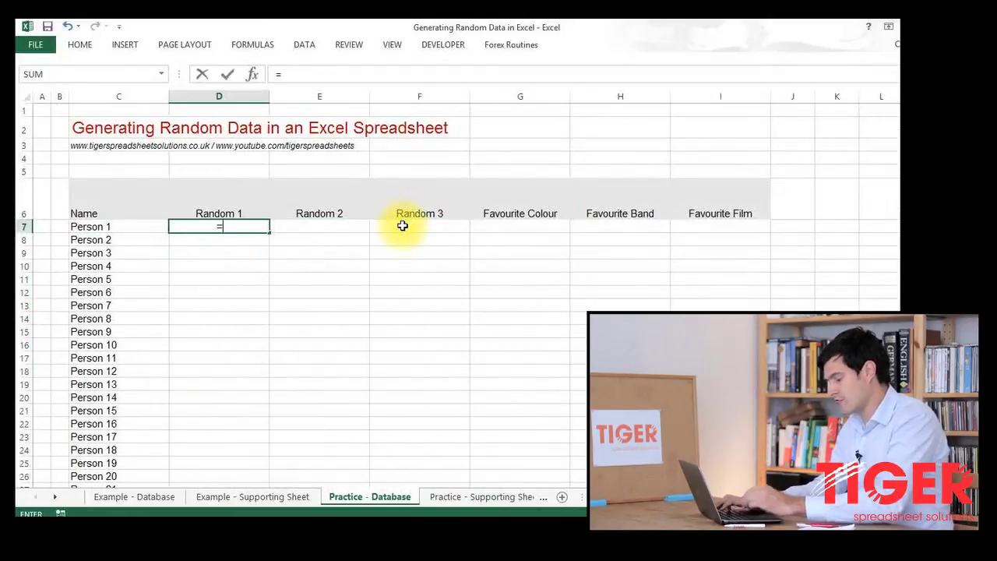
{"action": "type", "text": "rand()"}
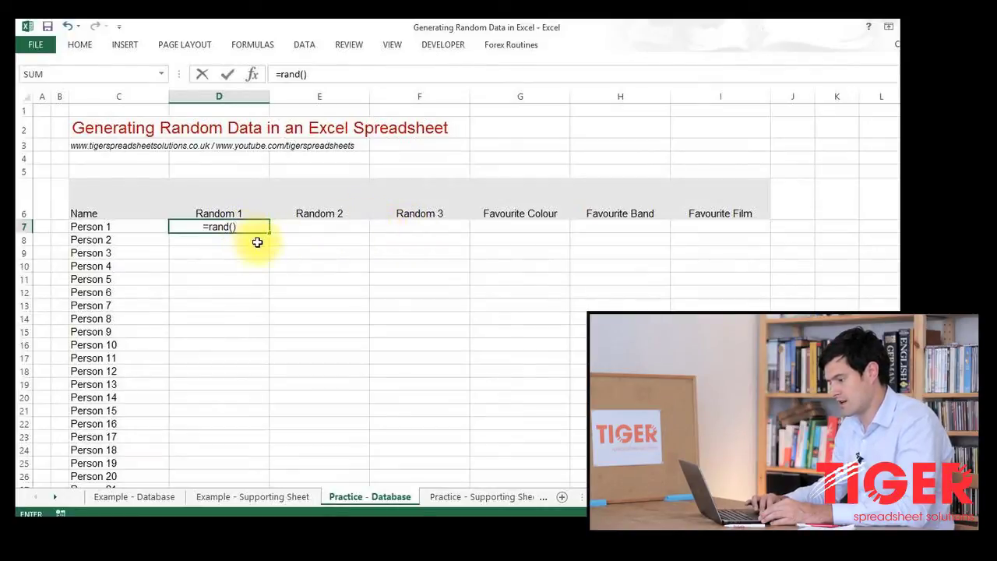
{"action": "key", "text": "Return"}
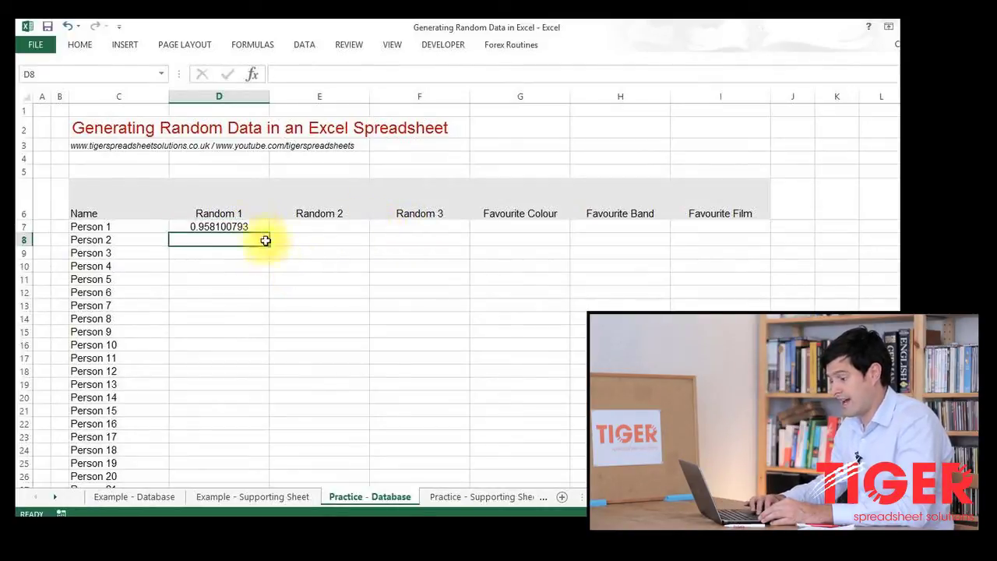
Fill the D7 formula across to F7 and down the three random columns for every person.
{"action": "left_click", "coordinate": [258, 226]}
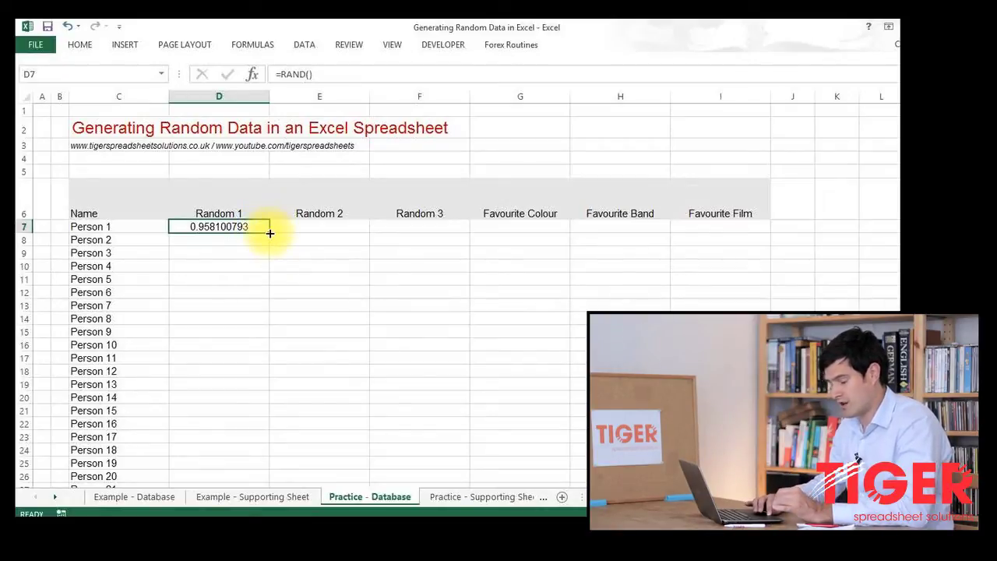
{"action": "left_click_drag", "start_coordinate": [270, 233], "coordinate": [436, 232]}
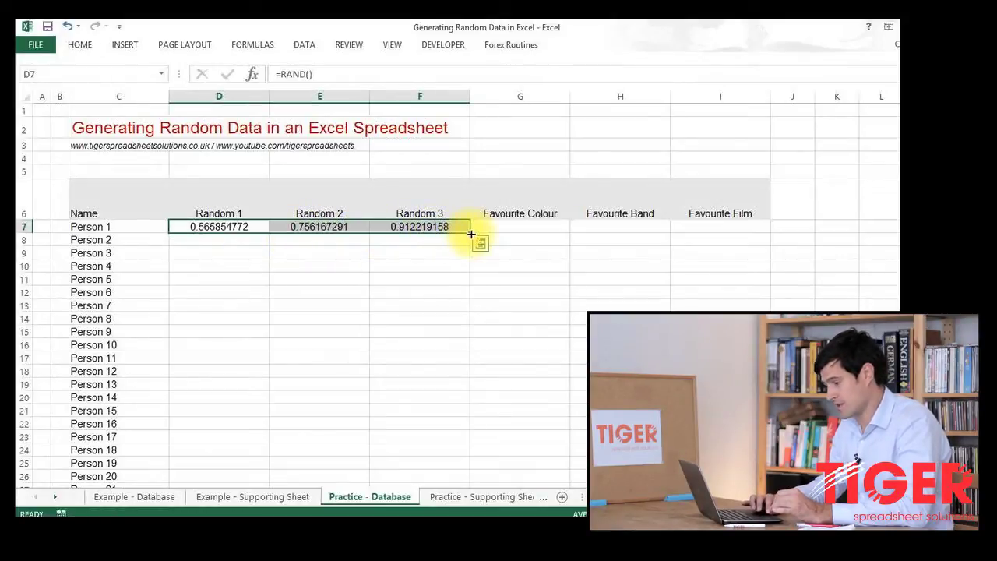
{"action": "double_click", "coordinate": [471, 232]}
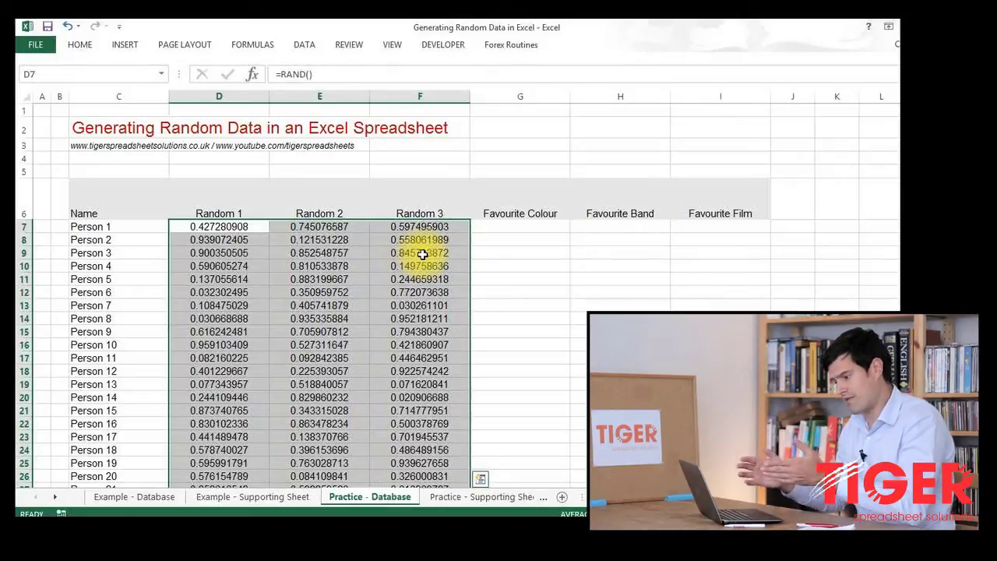
{"action": "left_click", "coordinate": [205, 228]}
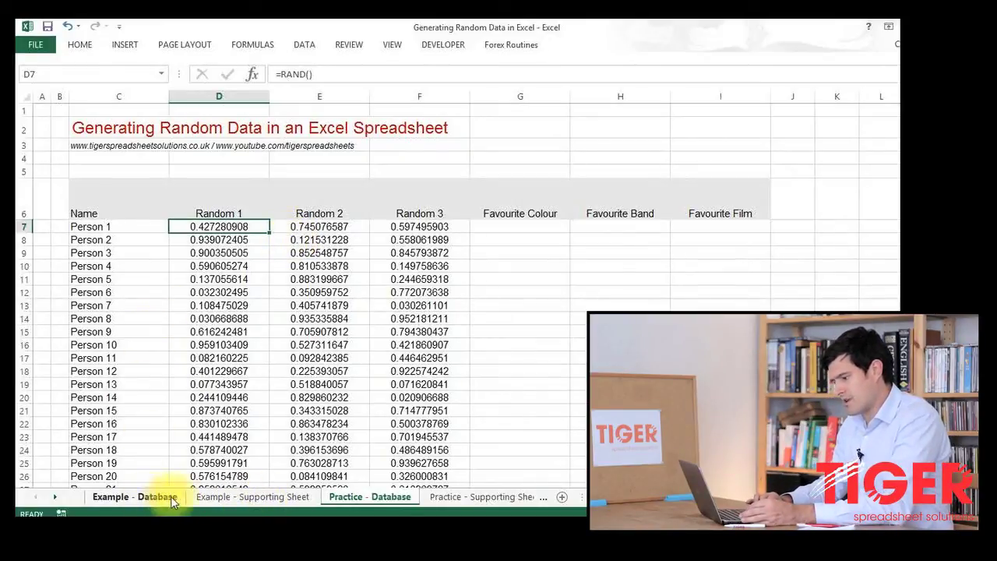
Examine how the Value and Range columns map to the data items on the Example - Supporting Sheet.
{"action": "left_click", "coordinate": [212, 497]}
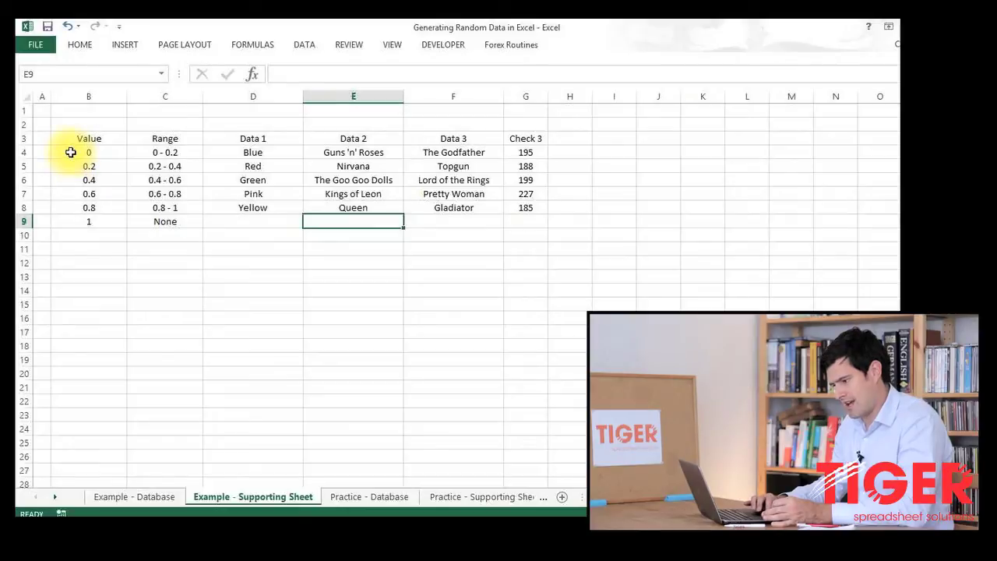
{"action": "left_click_drag", "start_coordinate": [70, 153], "coordinate": [82, 220]}
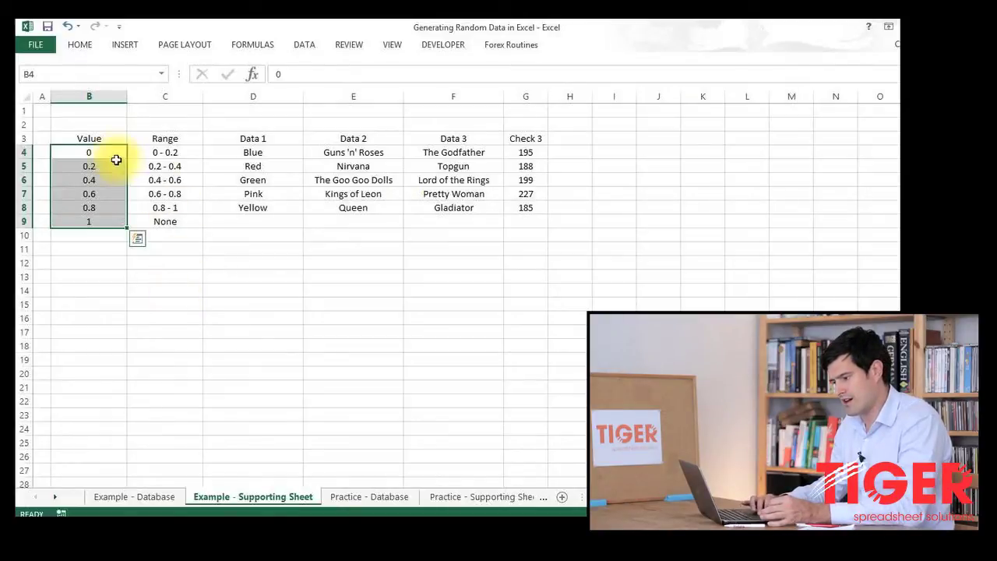
{"action": "left_click", "coordinate": [178, 152]}
{"action": "left_click_drag", "start_coordinate": [179, 152], "coordinate": [180, 208]}
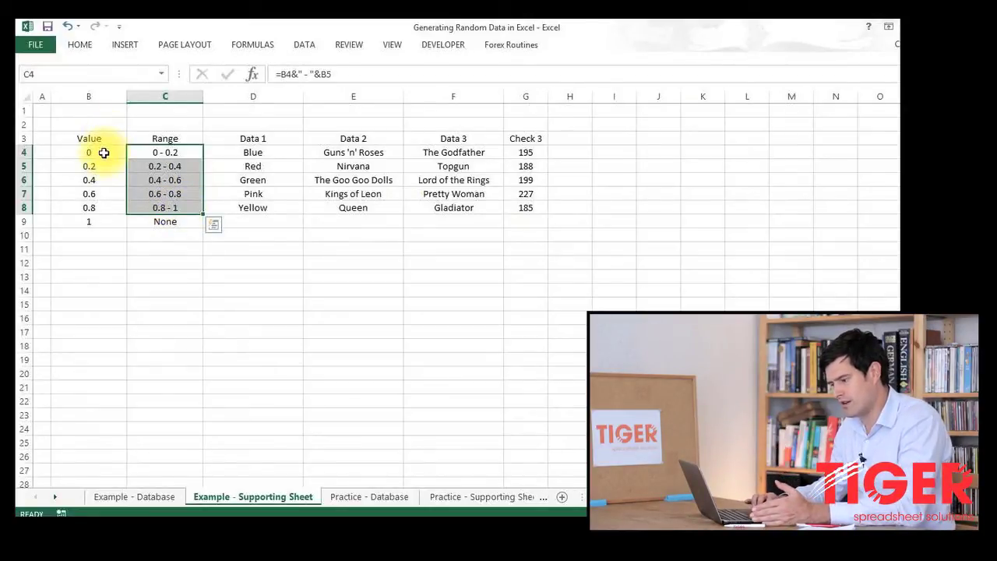
{"action": "left_click", "coordinate": [25, 152]}
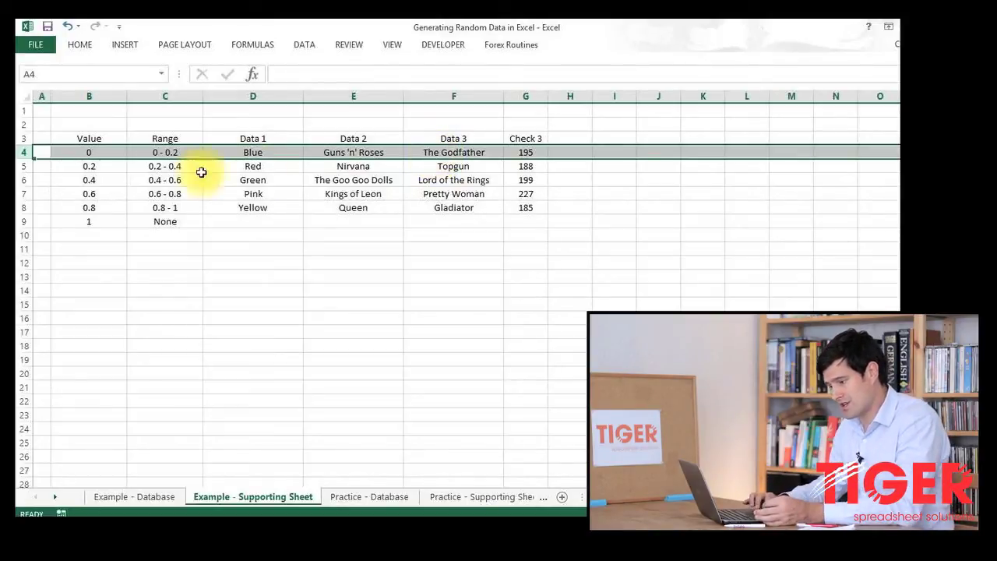
{"action": "left_click", "coordinate": [80, 166]}
{"action": "left_click", "coordinate": [82, 180]}
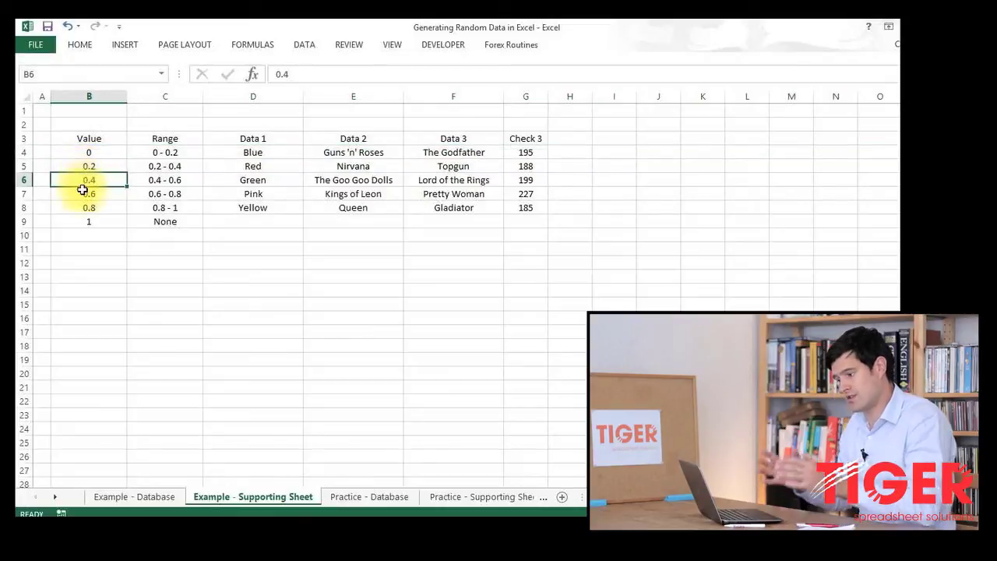
{"action": "left_click", "coordinate": [83, 193]}
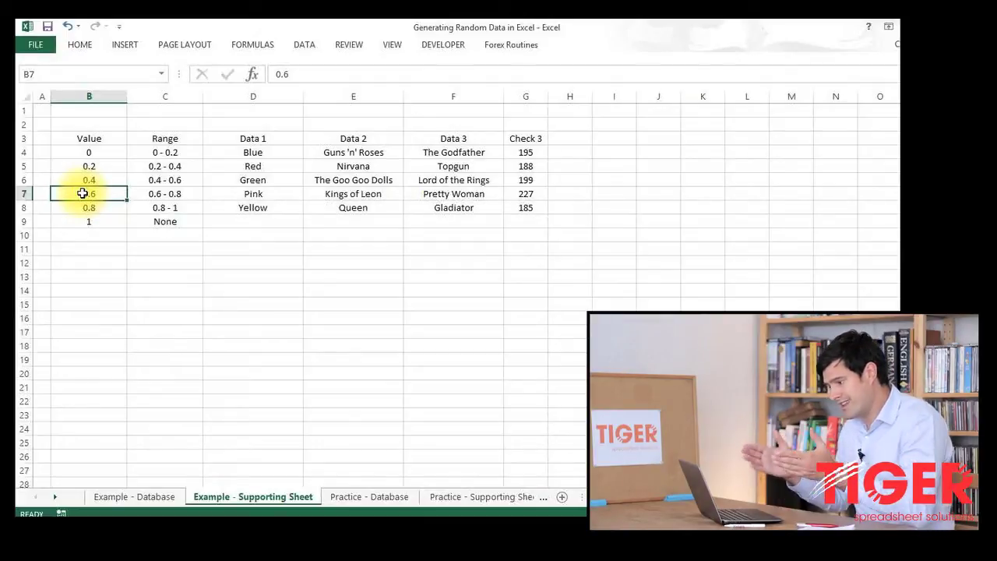
{"action": "left_click", "coordinate": [96, 151]}
Enter the values 0.2, 0.4, 0.6 and 0.8 in B5:B8 of the Practice - Supporting Sheet.
{"action": "left_click", "coordinate": [508, 497]}
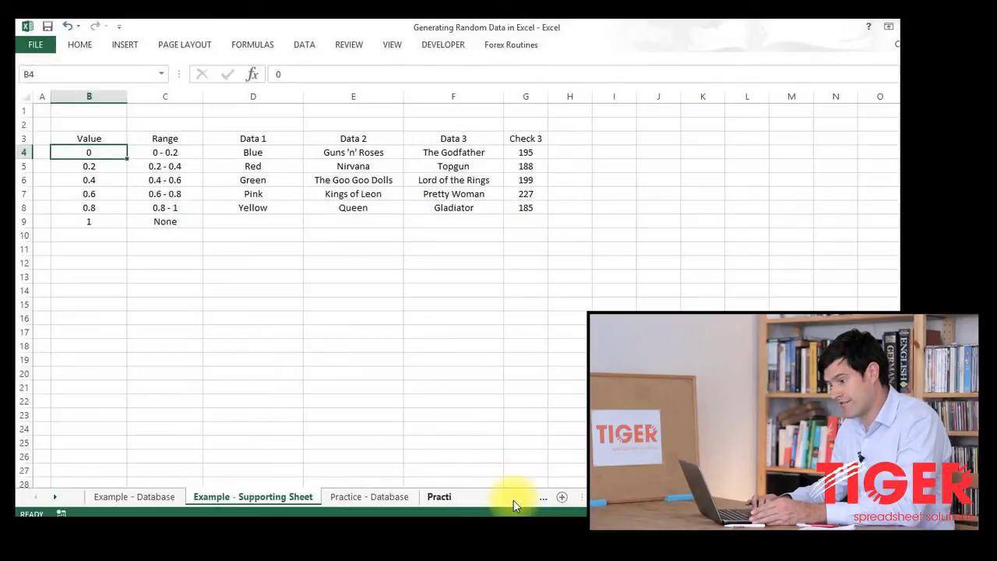
{"action": "left_click", "coordinate": [73, 164]}
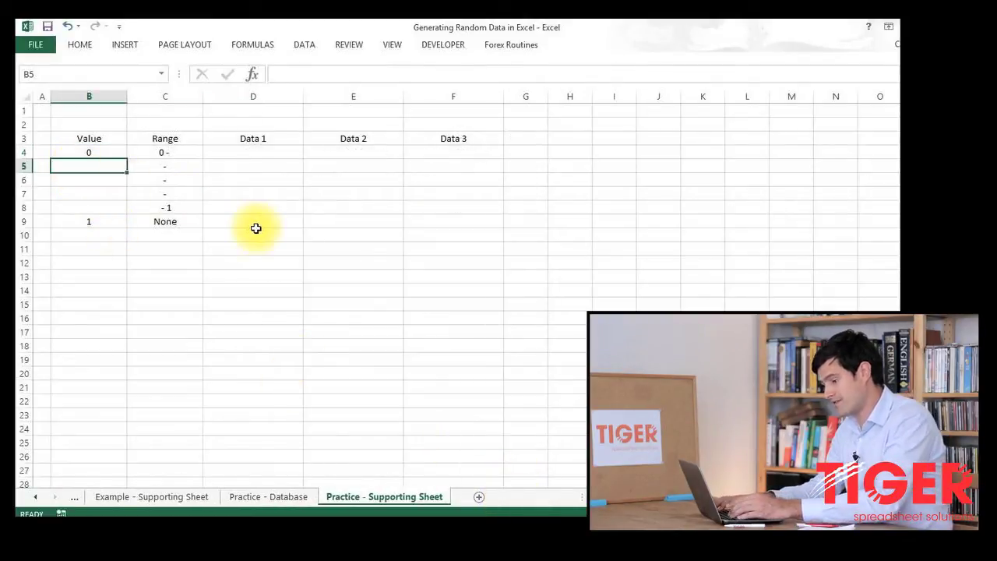
{"action": "type", "text": "0.2"}
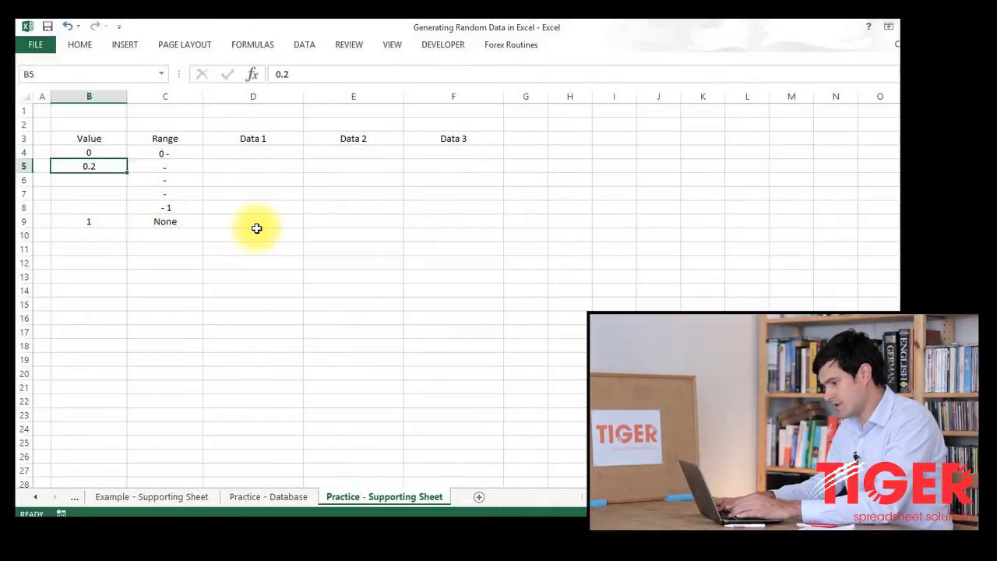
{"action": "key", "text": "Return"}
{"action": "type", "text": "0.4"}
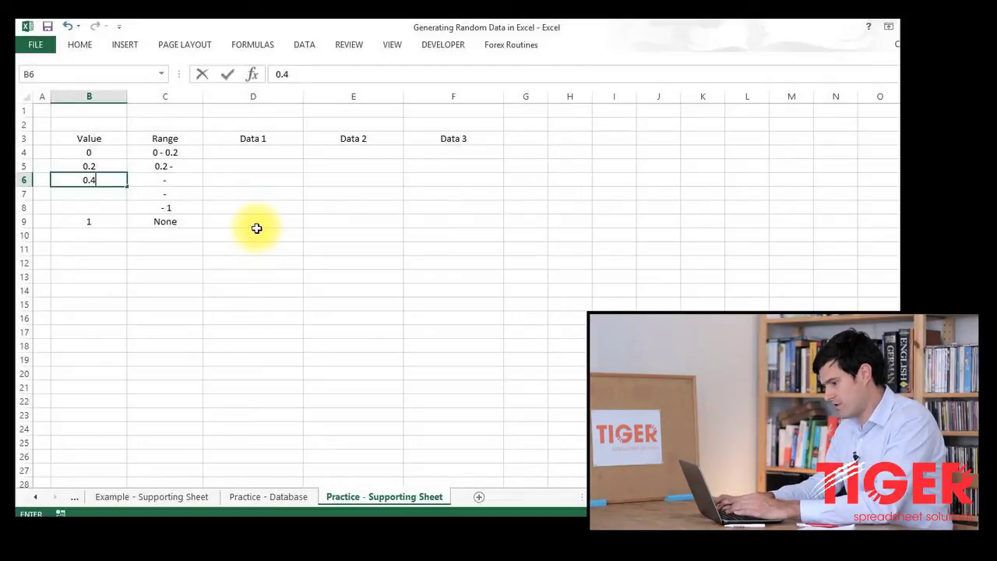
{"action": "key", "text": "Return"}
{"action": "type", "text": "0."}
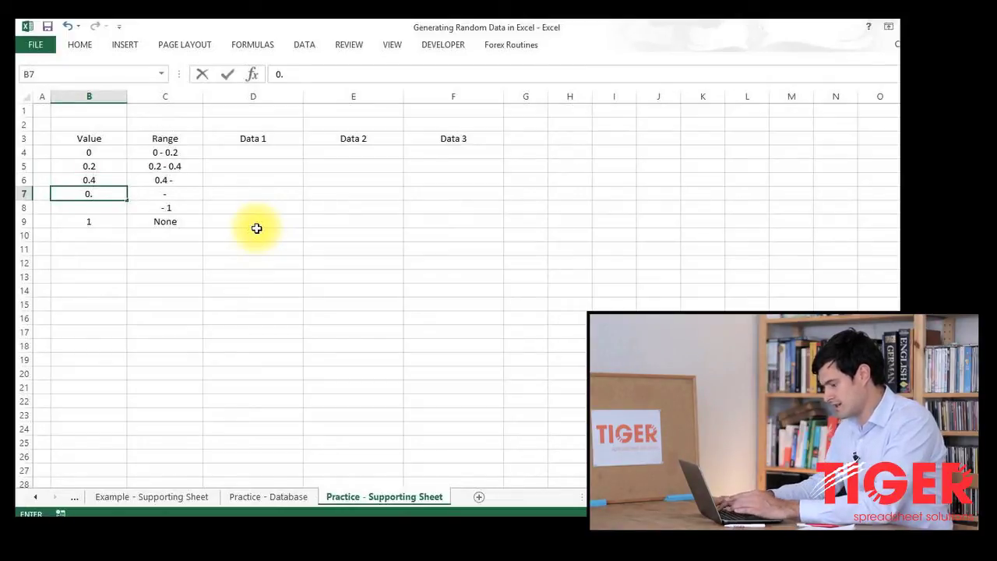
{"action": "type", "text": "6"}
{"action": "key", "text": "Return"}
{"action": "type", "text": "0.8"}
{"action": "key", "text": "Return"}
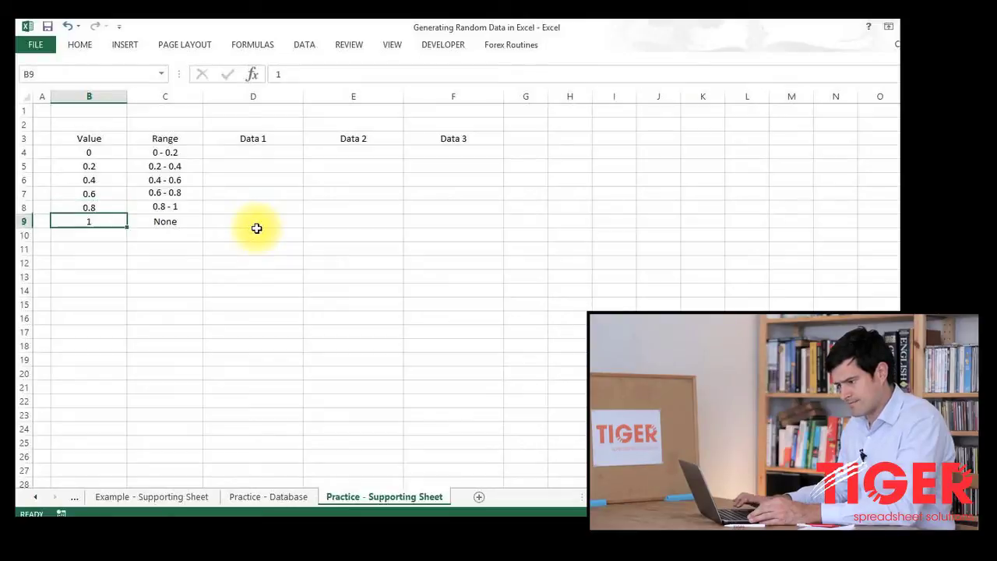
Copy the colour, band and film entries in D4:F8 from Example - Supporting Sheet into the same cells of Practice - Supporting Sheet.
{"action": "key", "text": "Up"}
{"action": "key", "text": "Right"}
{"action": "key", "text": "Right"}
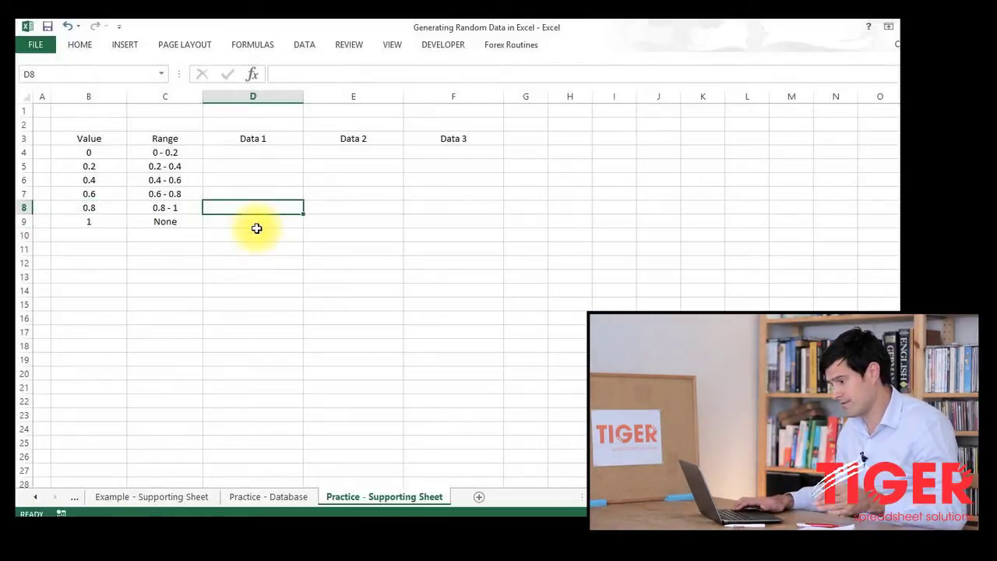
{"action": "key", "text": "Up"}
{"action": "key", "text": "Up"}
{"action": "key", "text": "Up"}
{"action": "key", "text": "Up"}
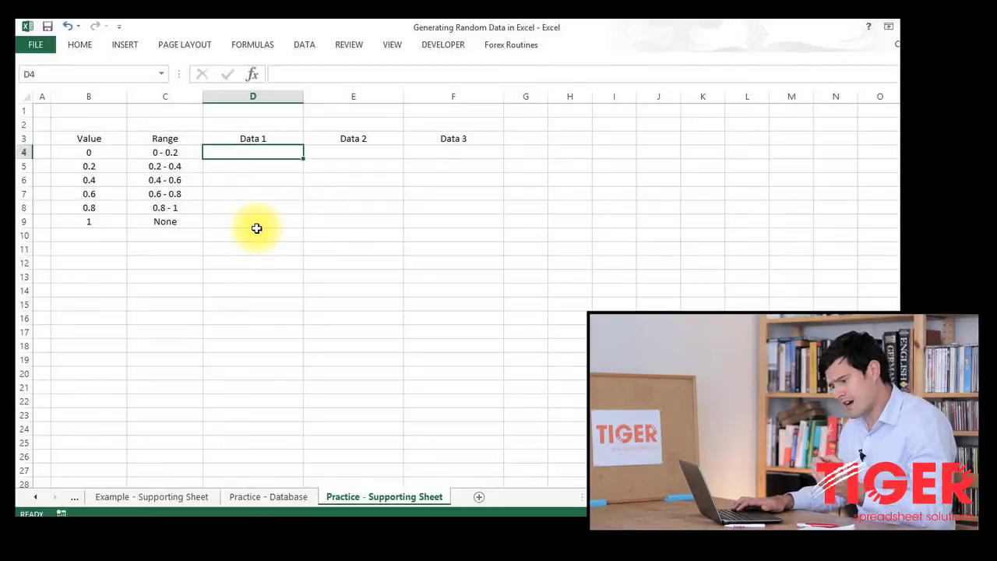
{"action": "left_click", "coordinate": [141, 496]}
{"action": "left_click_drag", "start_coordinate": [273, 151], "coordinate": [454, 207]}
{"action": "key", "text": "ctrl+c"}
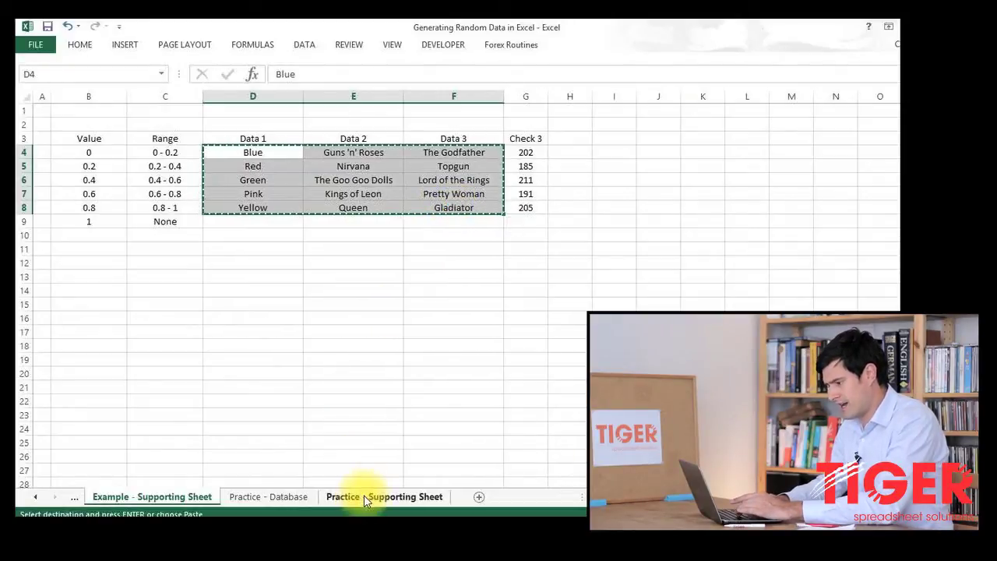
{"action": "left_click", "coordinate": [364, 495]}
{"action": "key", "text": "ctrl+v"}
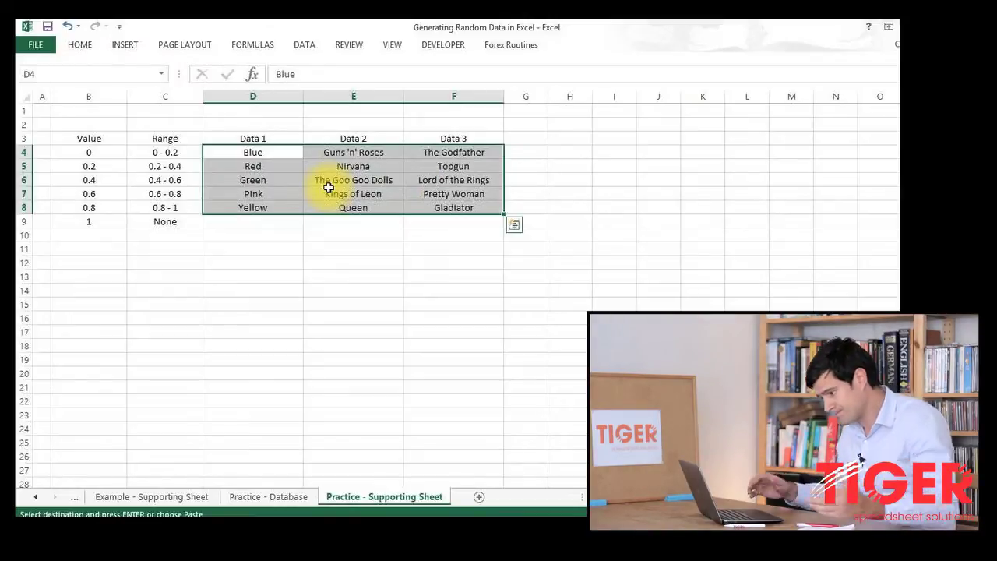
{"action": "left_click", "coordinate": [265, 334]}
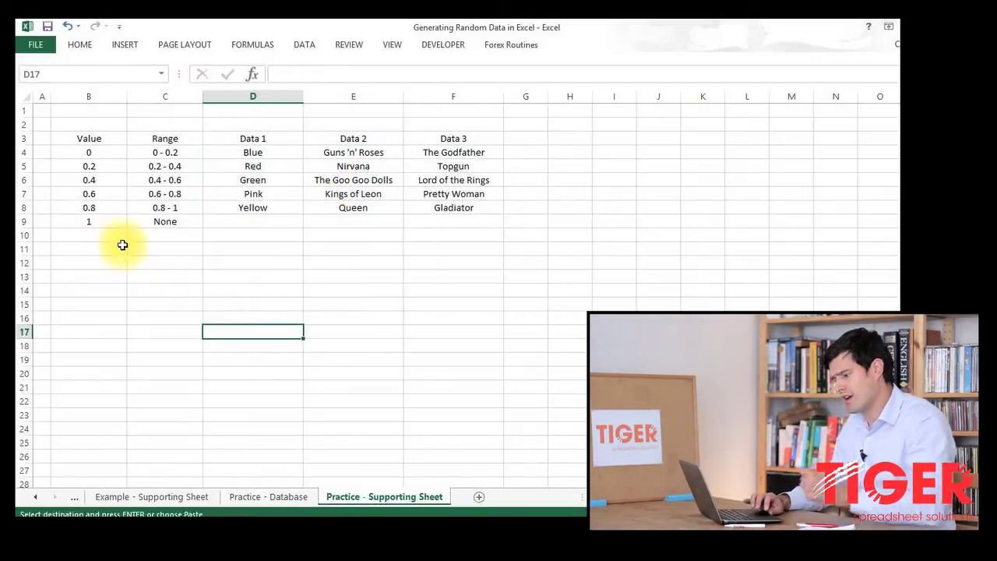
Enter the formula =rand() in cell C11 below the lookup table.
{"action": "left_click", "coordinate": [141, 262]}
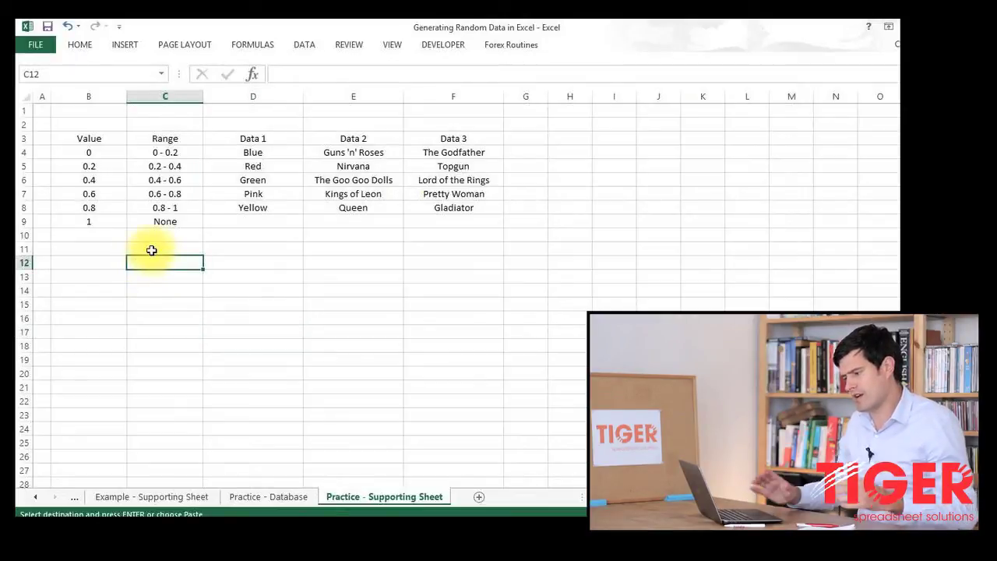
{"action": "left_click", "coordinate": [151, 251]}
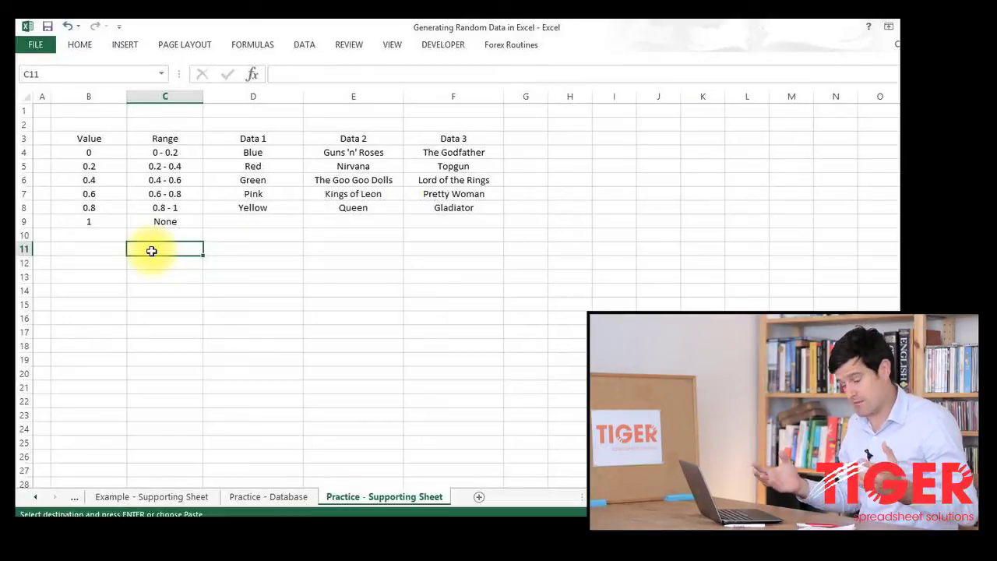
{"action": "type", "text": "=ran"}
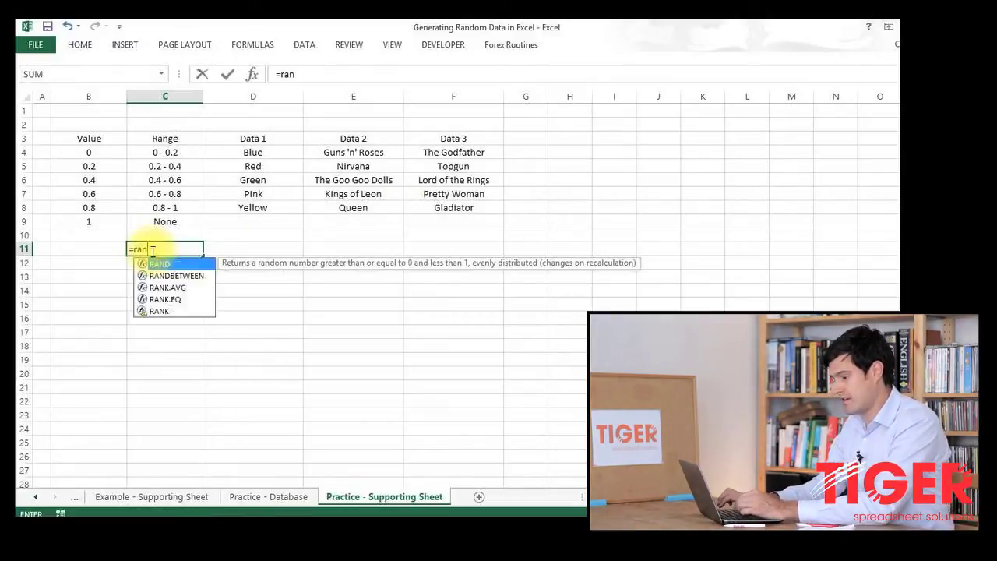
{"action": "type", "text": "d()"}
{"action": "key", "text": "Return"}
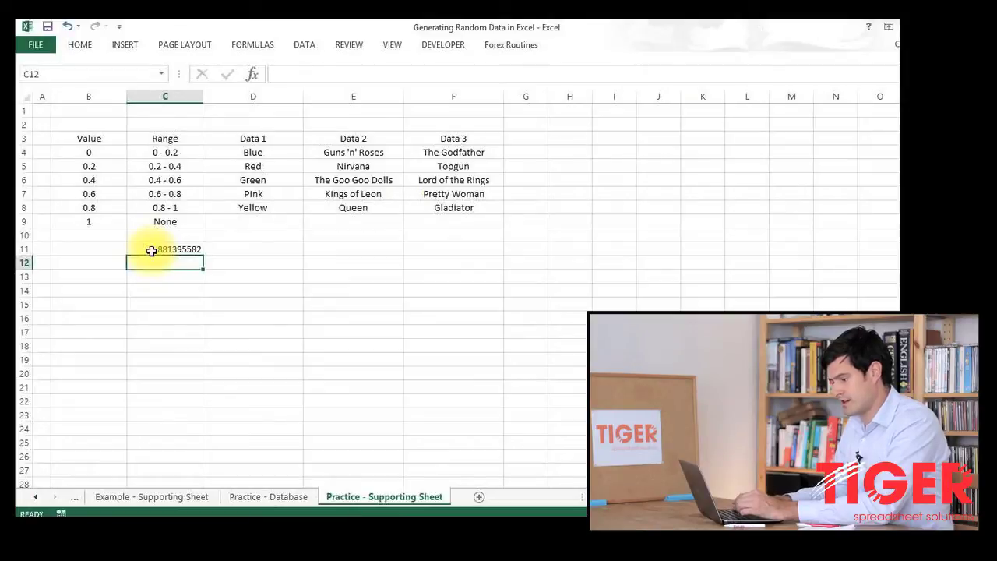
Enter =VLOOKUP(C11,VTable,3,TRUE) in cell D11, using the B4:F9 lookup table as the table array.
{"action": "key", "text": "Up"}
{"action": "key", "text": "Right"}
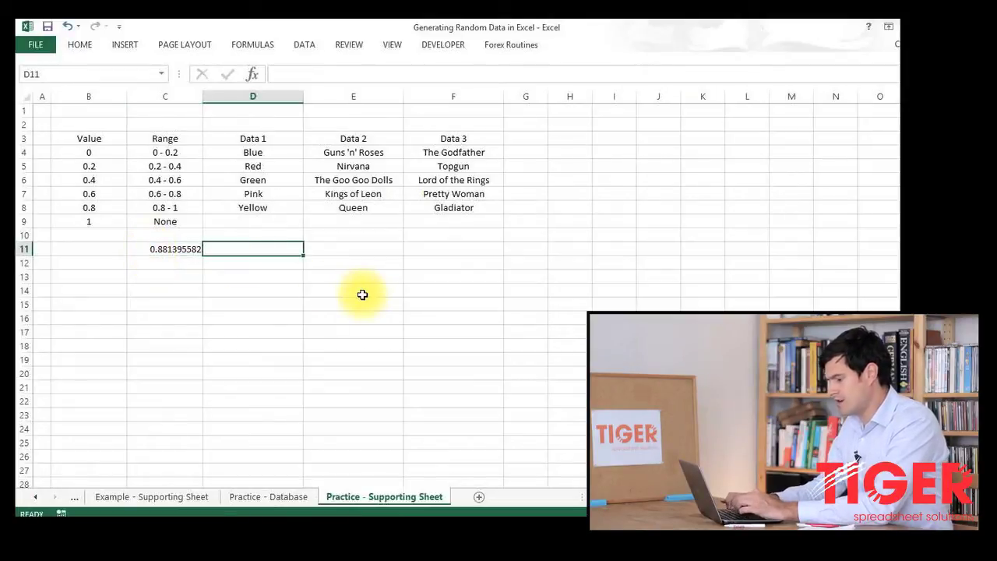
{"action": "type", "text": "=vl"}
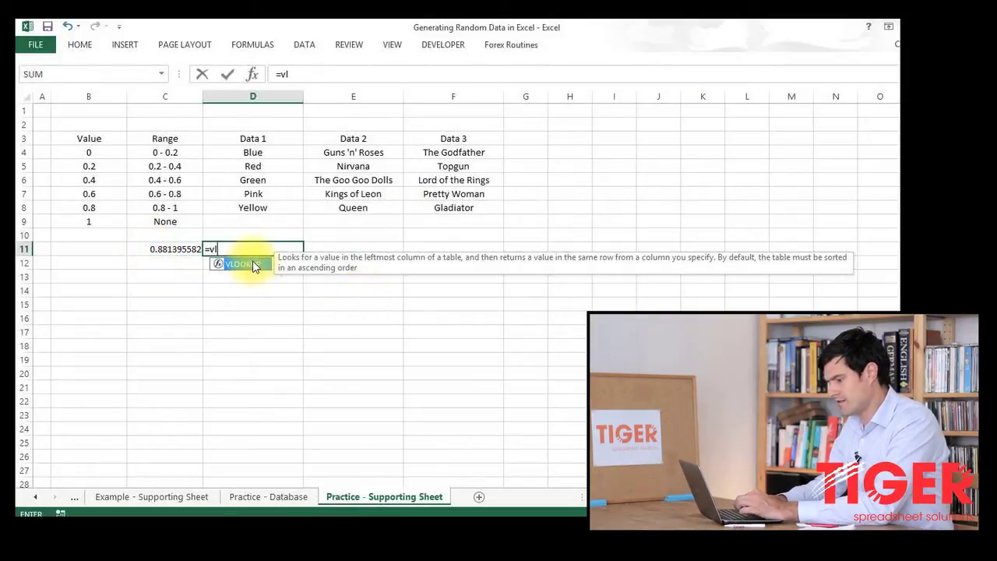
{"action": "double_click", "coordinate": [252, 263]}
{"action": "left_click", "coordinate": [160, 248]}
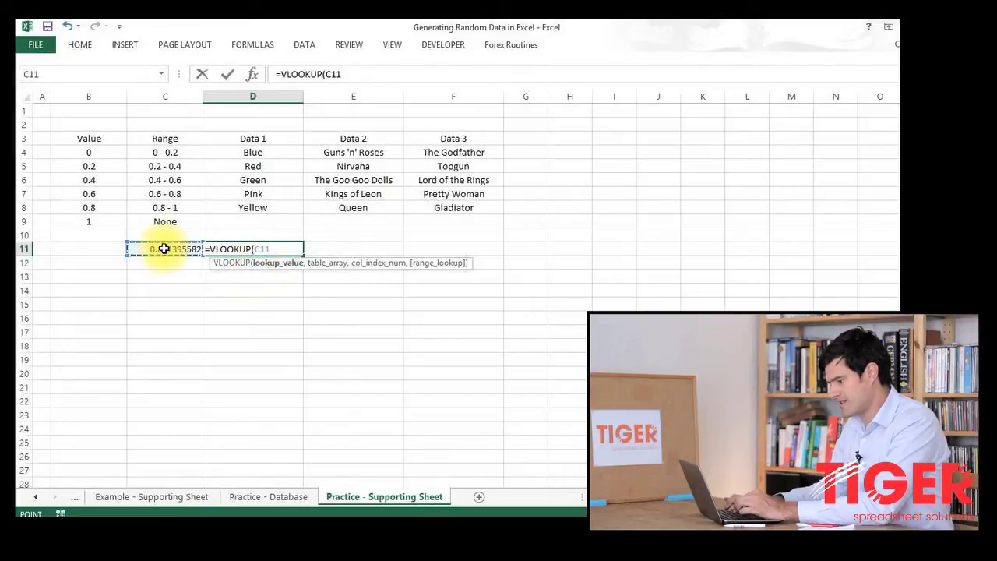
{"action": "type", "text": ","}
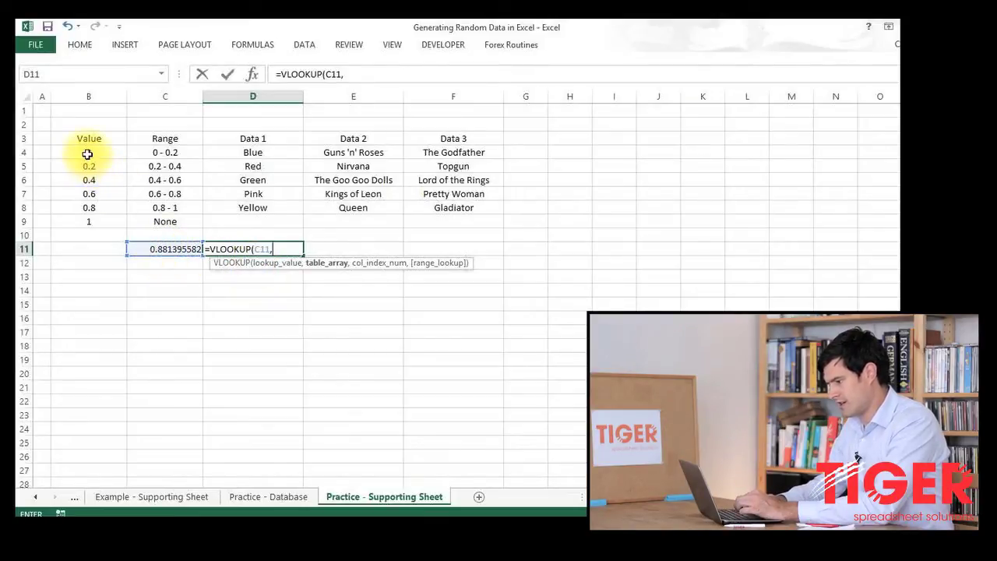
{"action": "left_click_drag", "start_coordinate": [88, 155], "coordinate": [419, 223]}
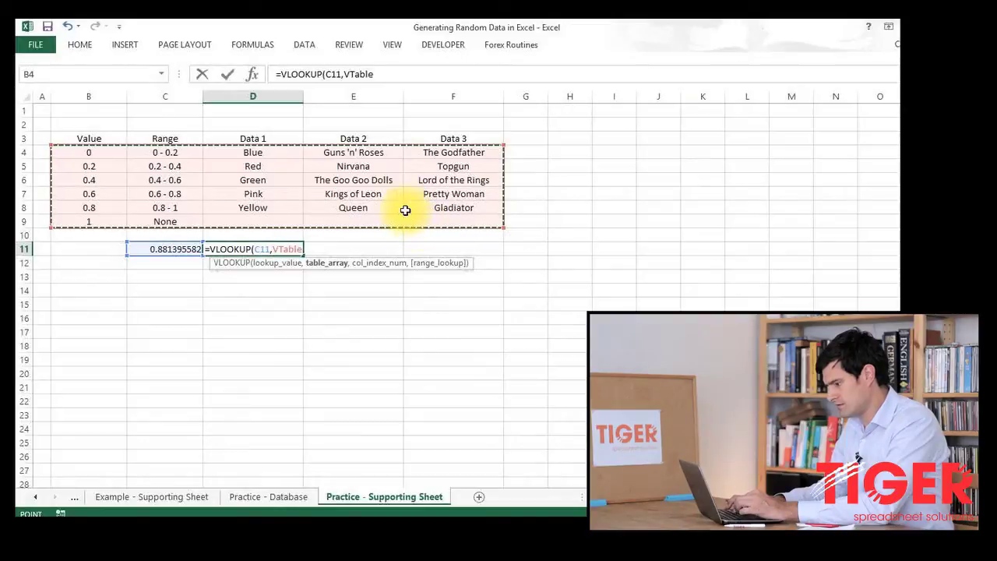
{"action": "type", "text": ","}
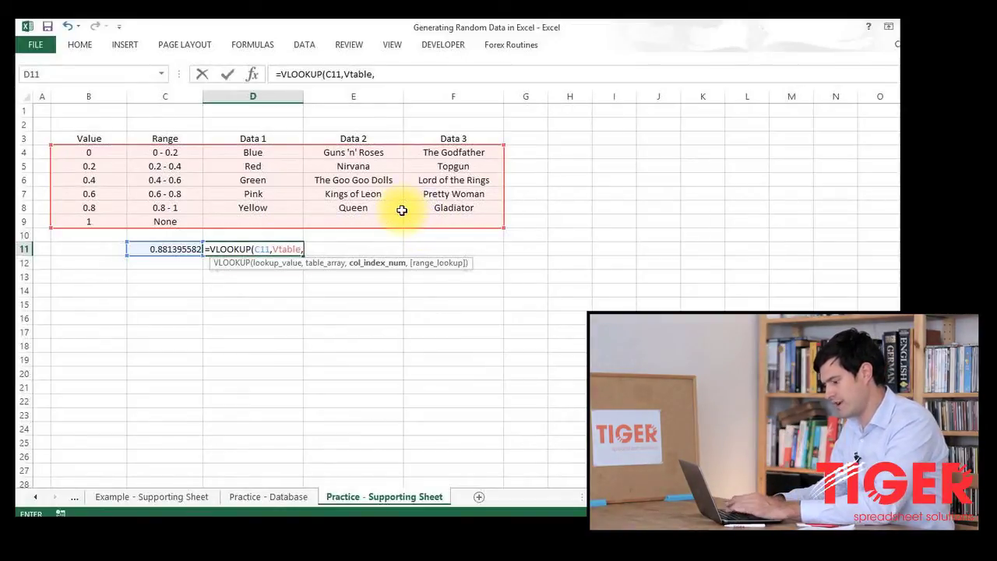
{"action": "type", "text": "3,"}
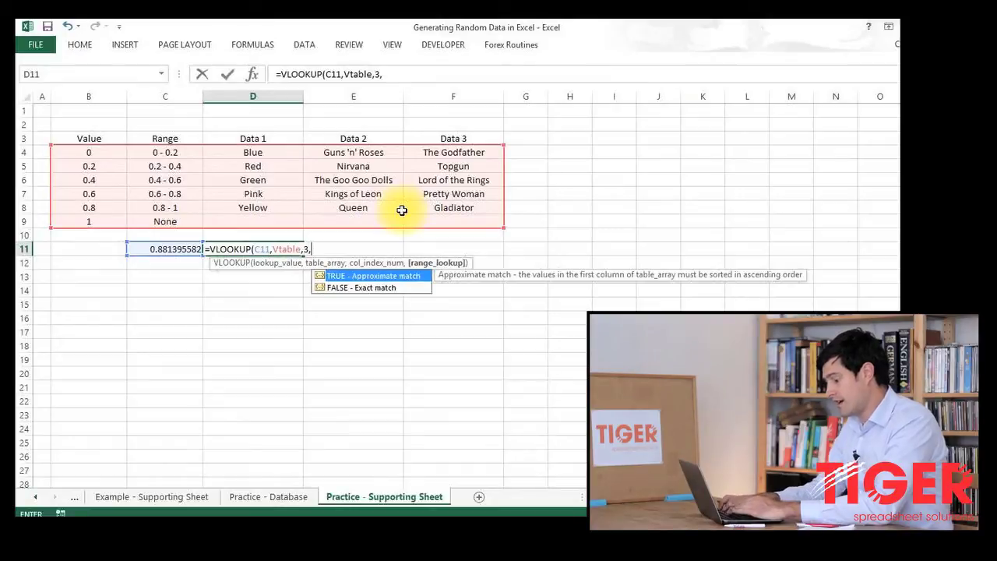
{"action": "type", "text": "true"}
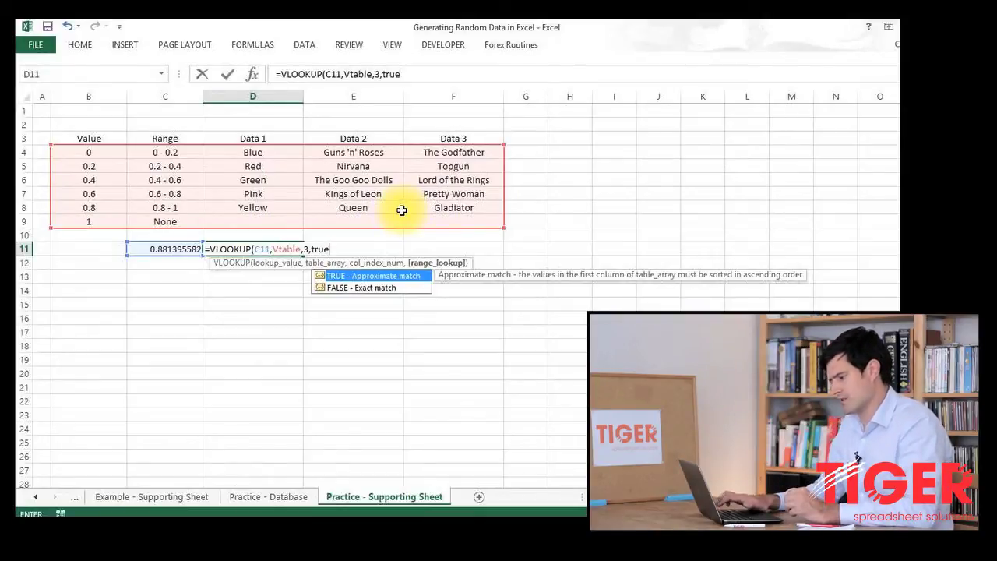
{"action": "type", "text": ")"}
{"action": "key", "text": "Return"}
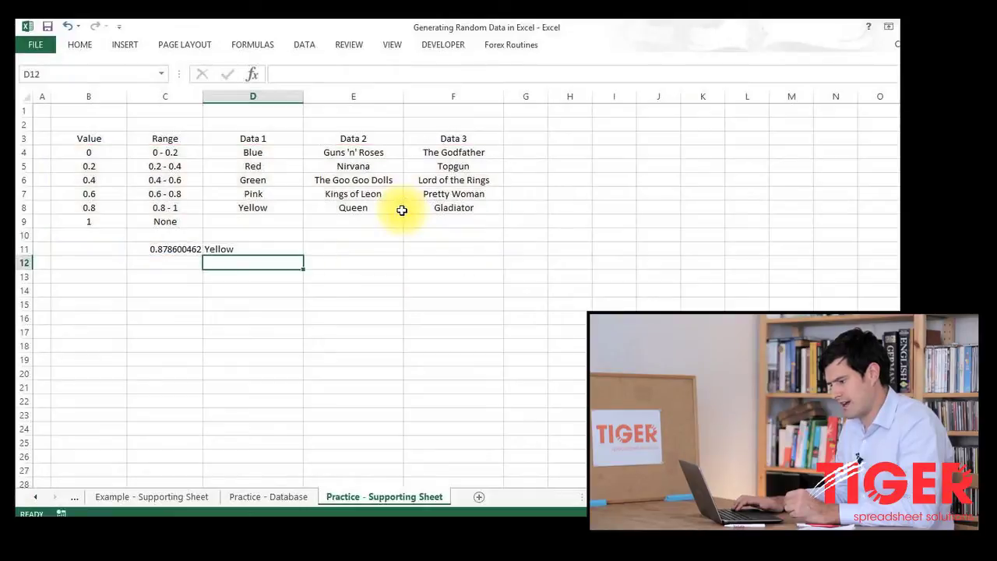
Recalculate the workbook to refresh the random number in C11 and its lookup result in D11.
{"action": "key", "text": "Up"}
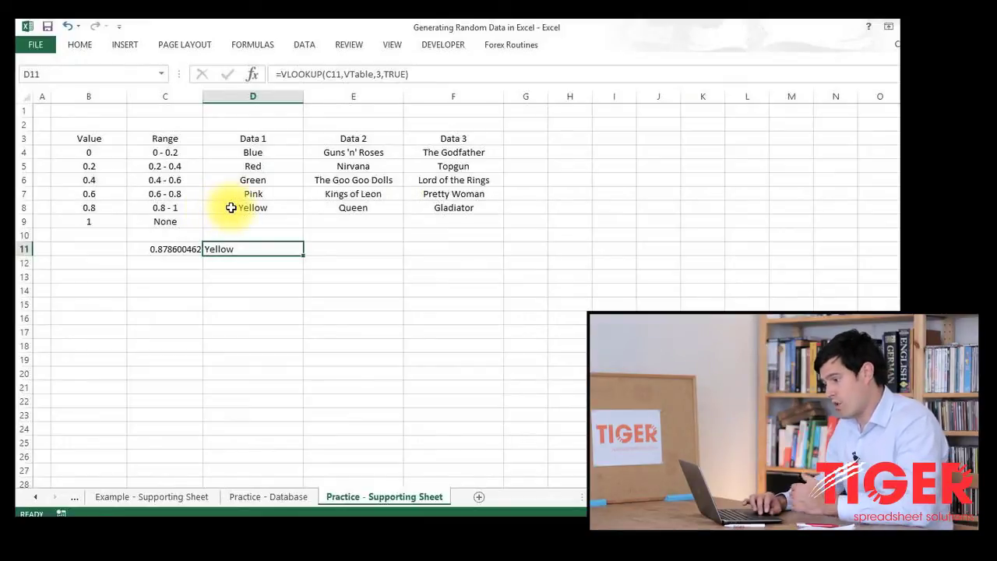
{"action": "left_click", "coordinate": [250, 45]}
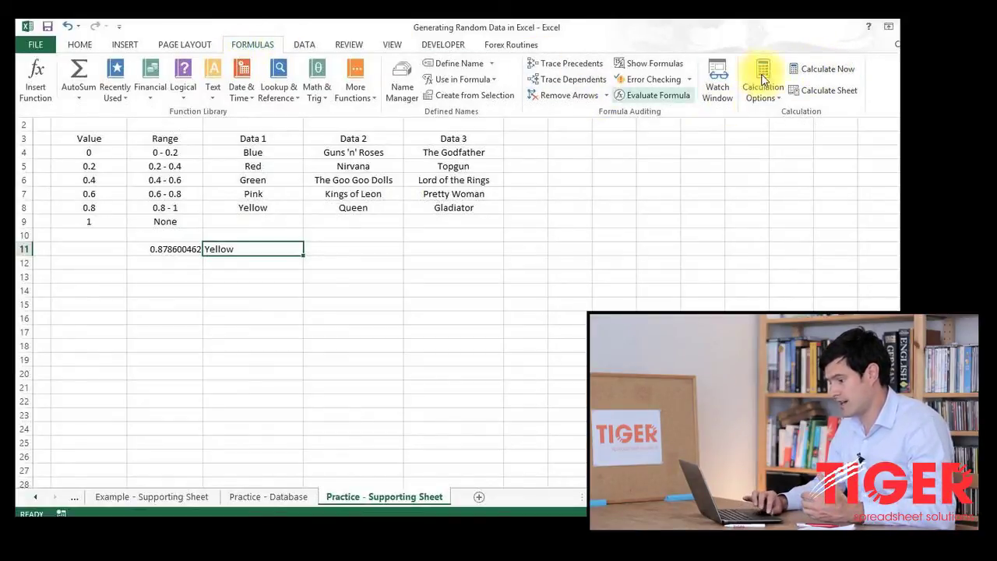
{"action": "left_click", "coordinate": [821, 69]}
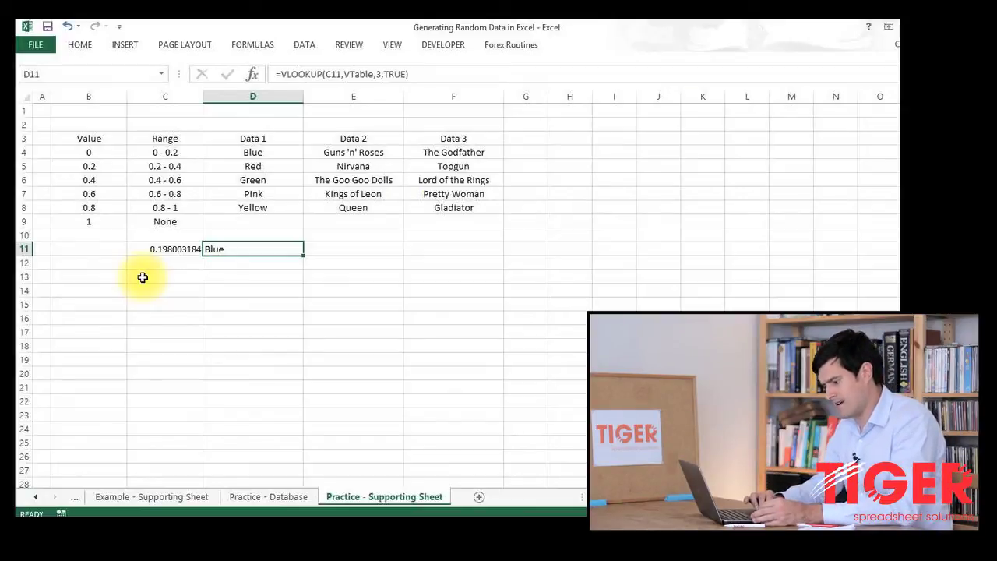
Start a VLOOKUP in Favourite Colour cell G7 of Practice - Database with D7 as lookup value, going to Practice - Supporting Sheet for the table.
{"action": "left_click", "coordinate": [262, 496]}
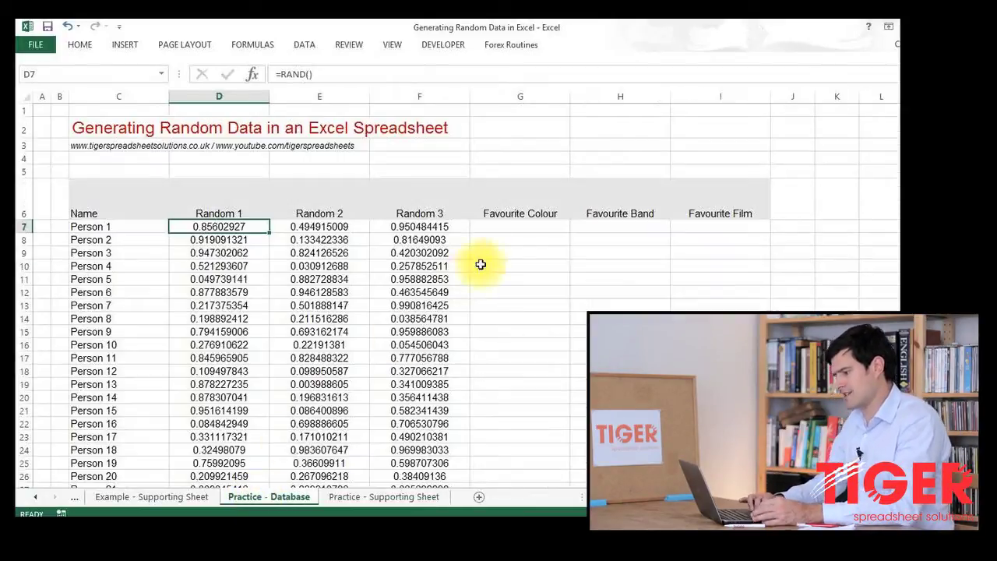
{"action": "left_click", "coordinate": [521, 226]}
{"action": "type", "text": "=v"}
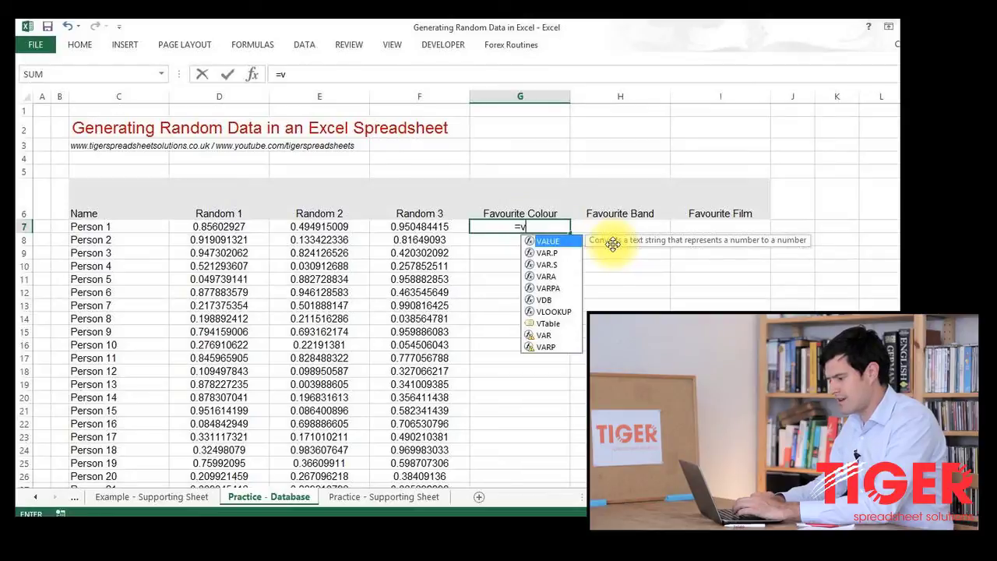
{"action": "left_click", "coordinate": [554, 312]}
{"action": "double_click", "coordinate": [550, 312]}
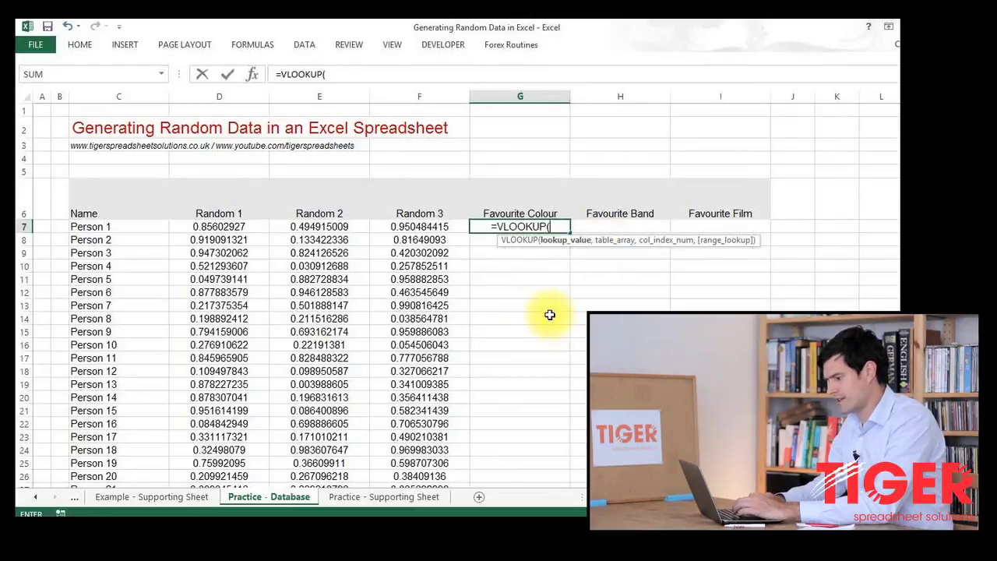
{"action": "left_click", "coordinate": [217, 226]}
{"action": "type", "text": ","}
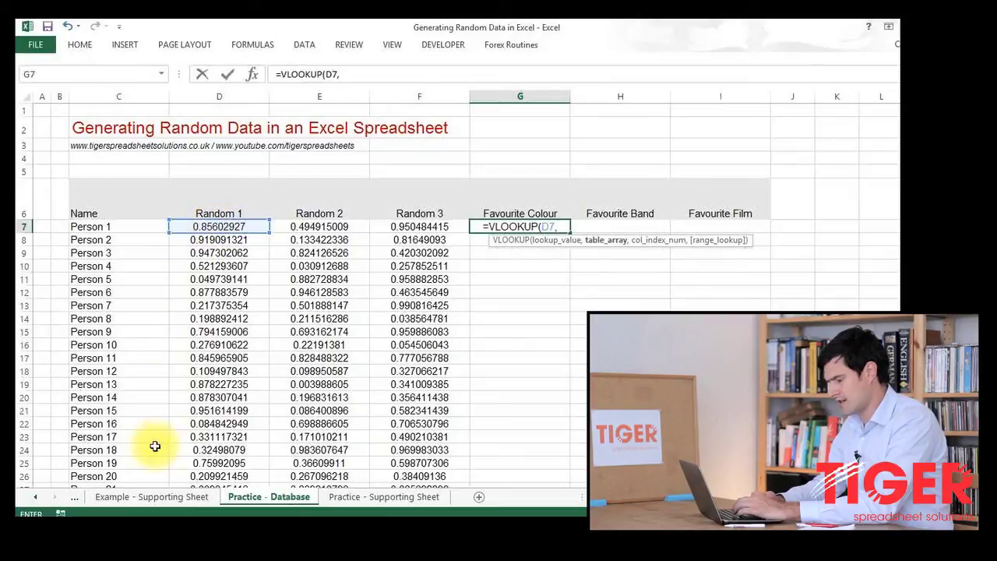
{"action": "left_click", "coordinate": [355, 497]}
{"action": "left_click_drag", "start_coordinate": [95, 152], "coordinate": [450, 222]}
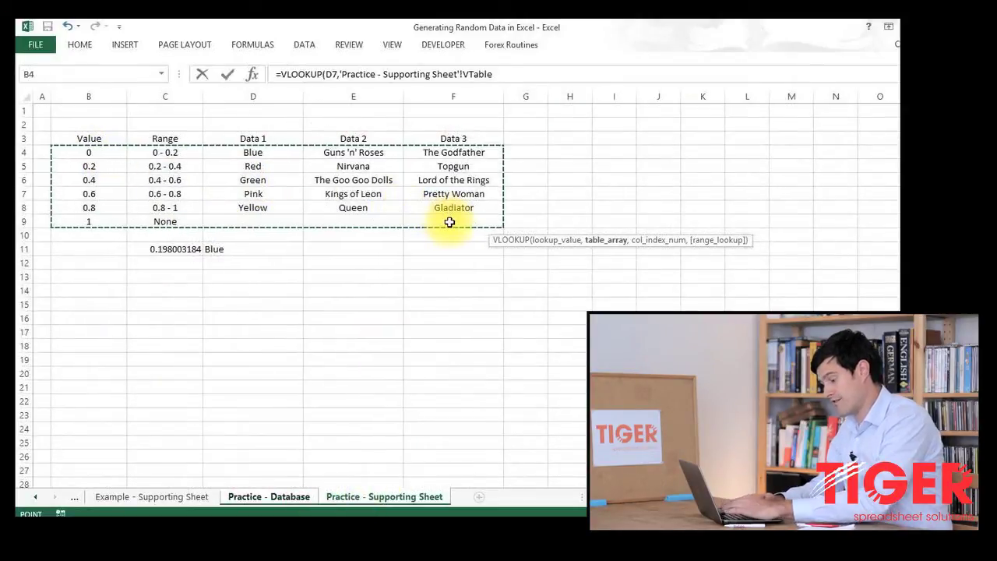
{"action": "key", "text": "F5"}
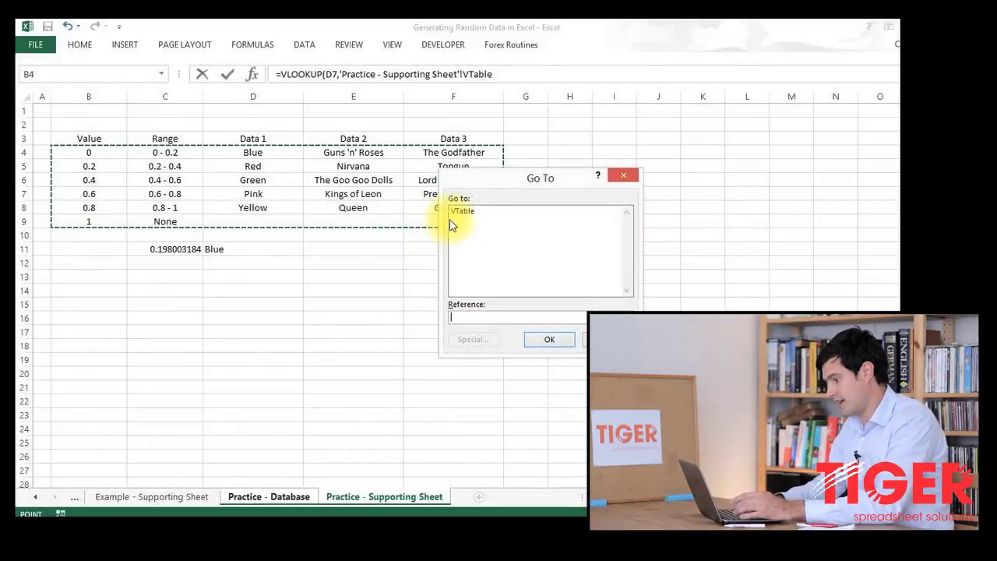
{"action": "left_click", "coordinate": [623, 176]}
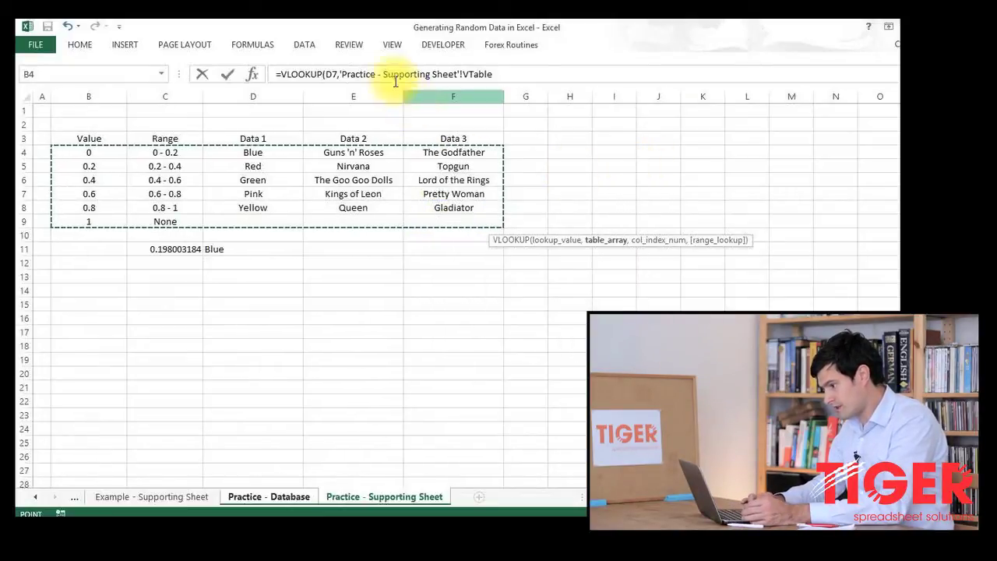
{"action": "left_click", "coordinate": [508, 74]}
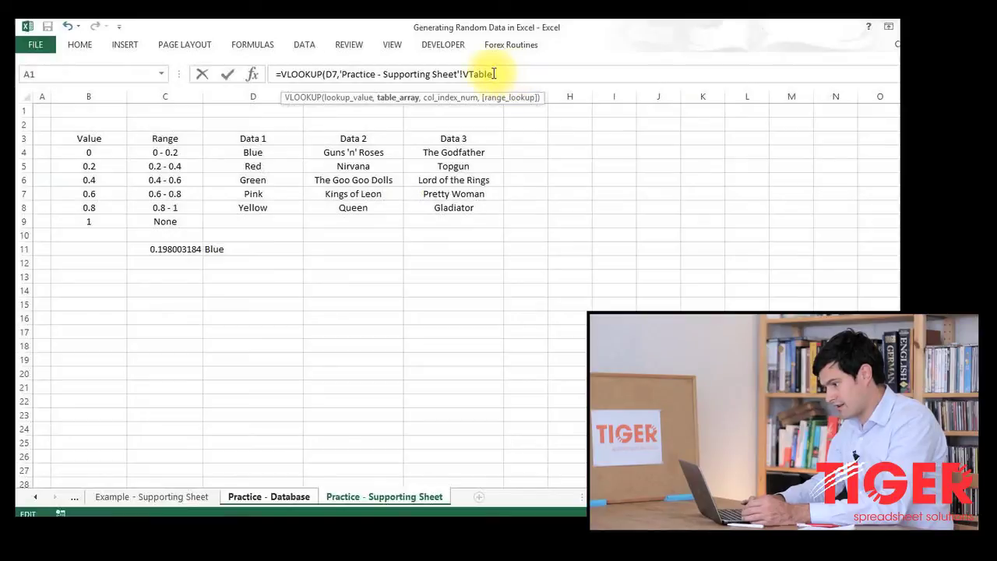
{"action": "left_click", "coordinate": [339, 74], "text": "shift"}
{"action": "type", "text": "=VLOOKUP(D7,"}
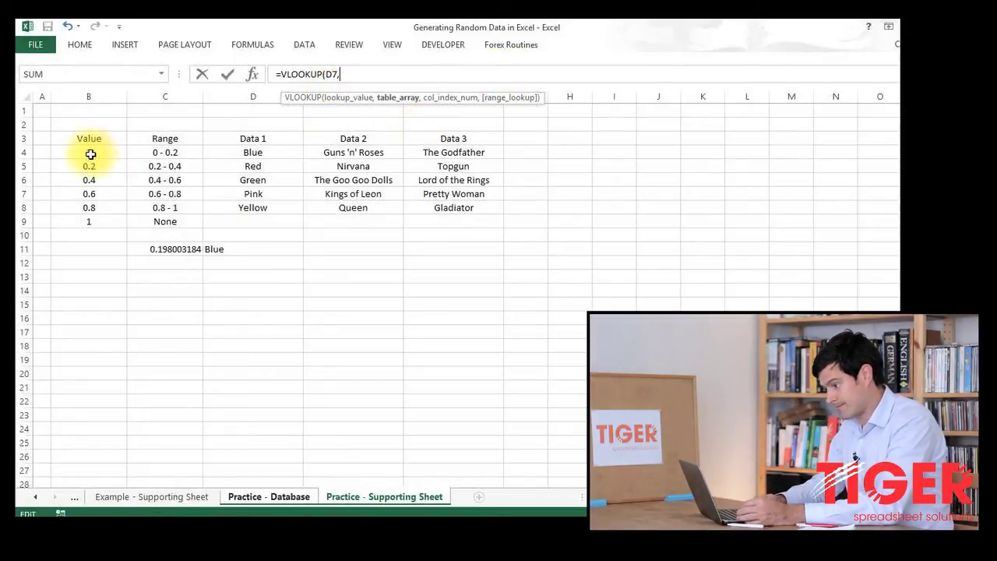
Complete Person 1's Favourite Colour VLOOKUP with the B4:F9 VTable range as table array, column index 3 and TRUE for approximate match.
{"action": "left_click_drag", "start_coordinate": [89, 152], "coordinate": [462, 223]}
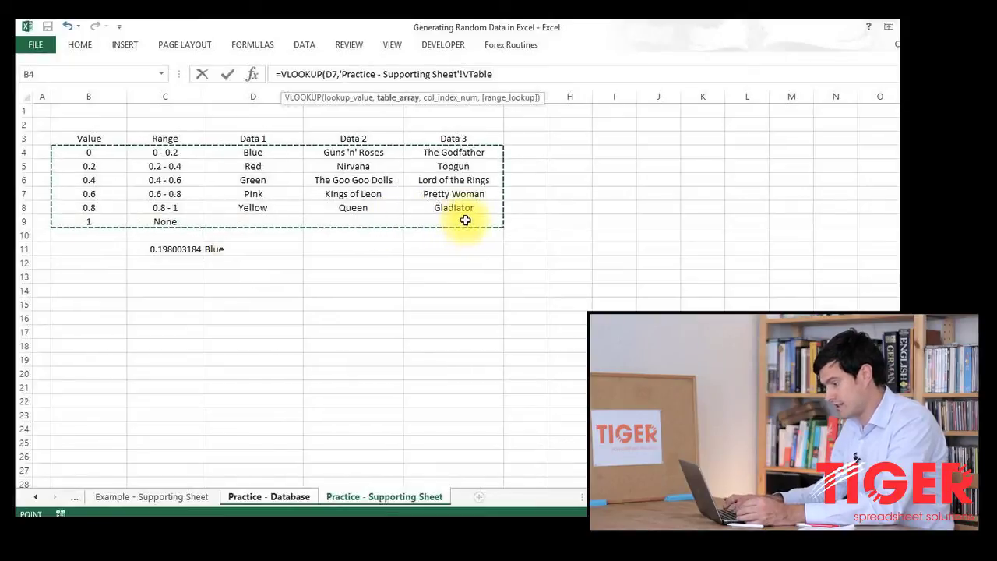
{"action": "type", "text": ","}
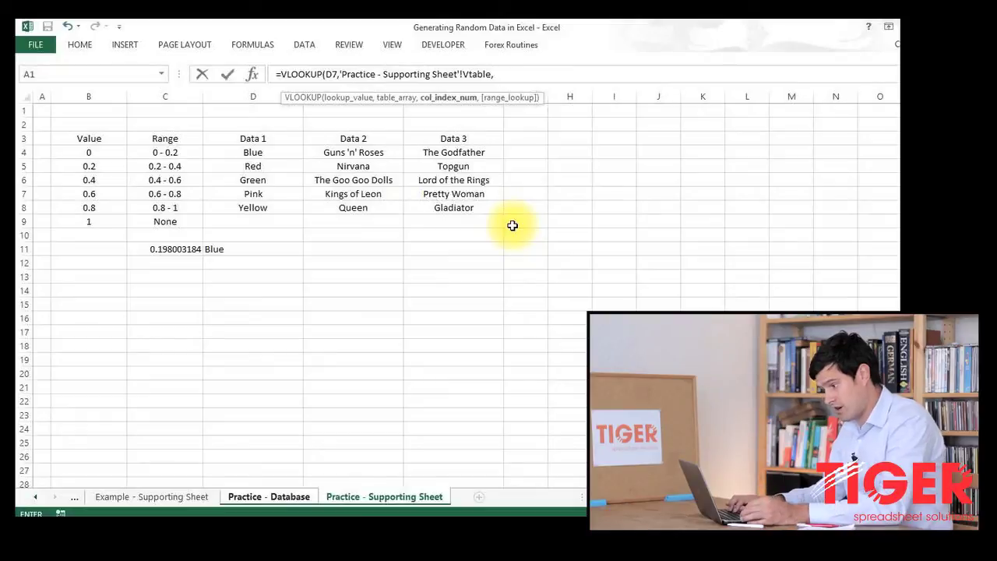
{"action": "type", "text": "3,tr"}
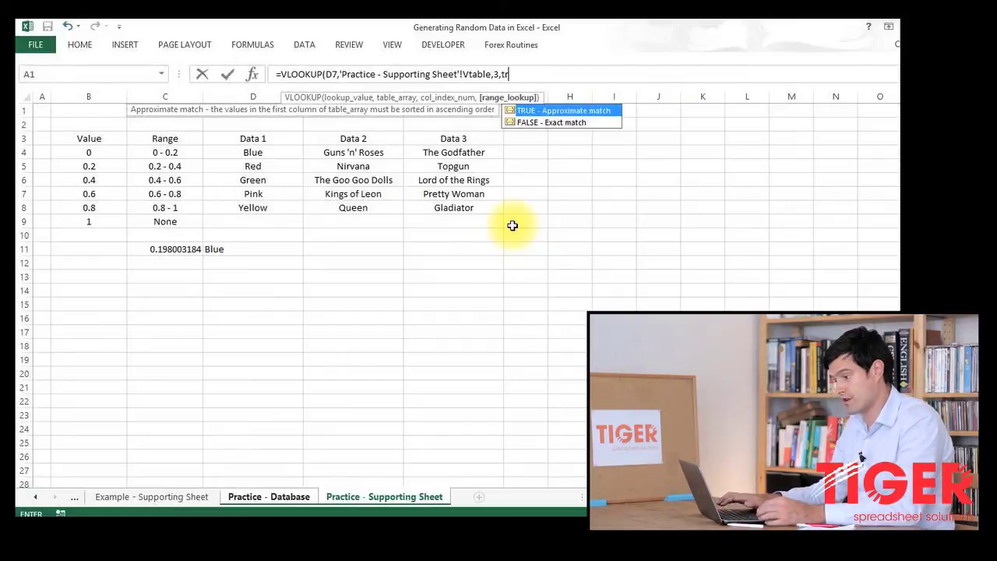
{"action": "type", "text": "ue)"}
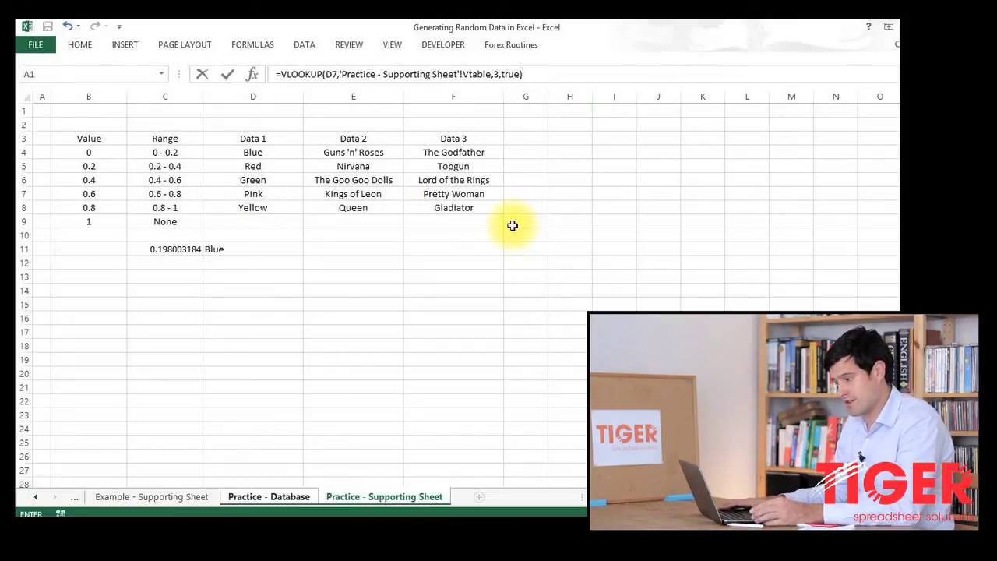
{"action": "key", "text": "Return"}
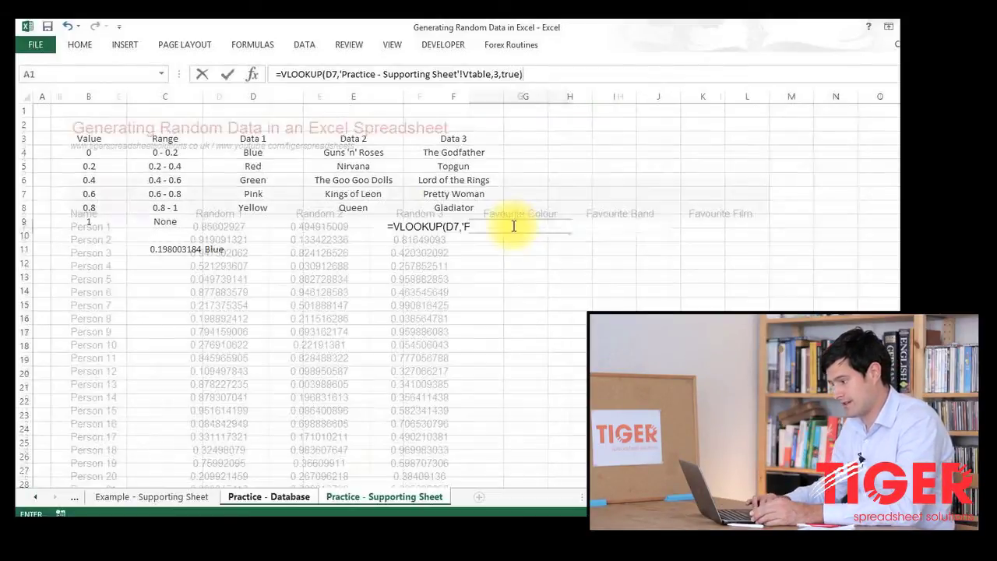
Compare Person 1's Favourite Colour formula result with row 7 of the lookup table on Practice - Supporting Sheet, returning to Practice - Database.
{"action": "left_click", "coordinate": [503, 228]}
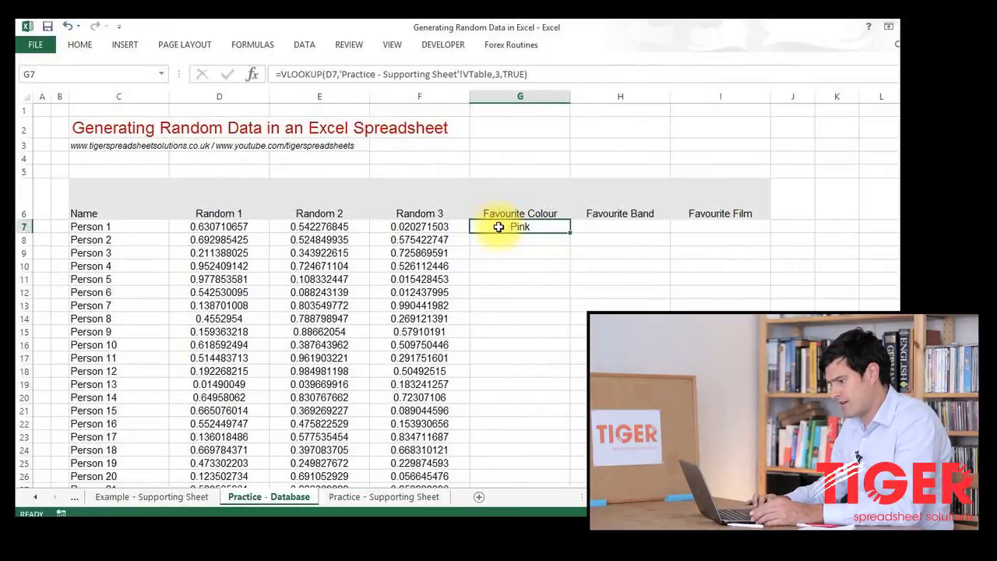
{"action": "left_click", "coordinate": [350, 498]}
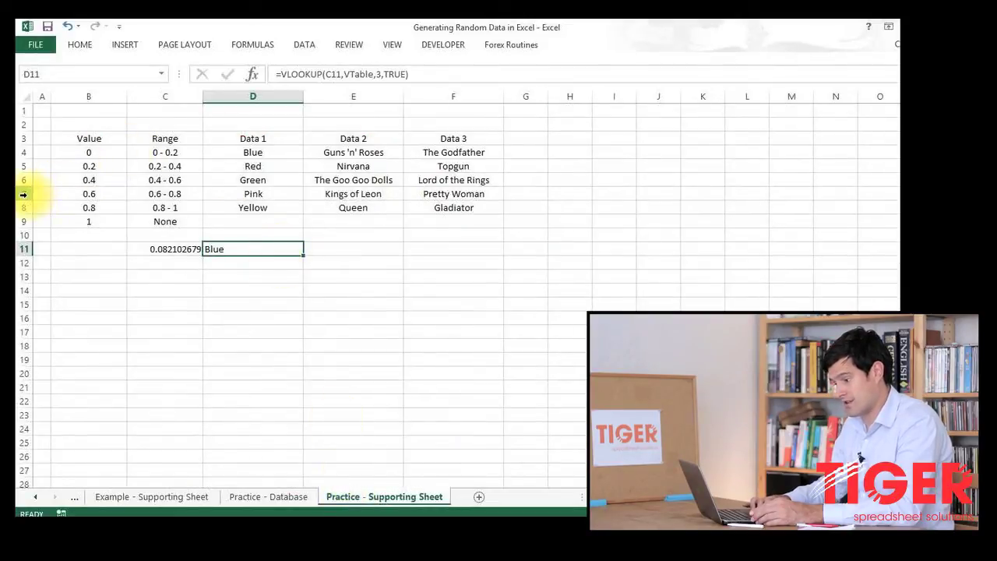
{"action": "left_click", "coordinate": [23, 195]}
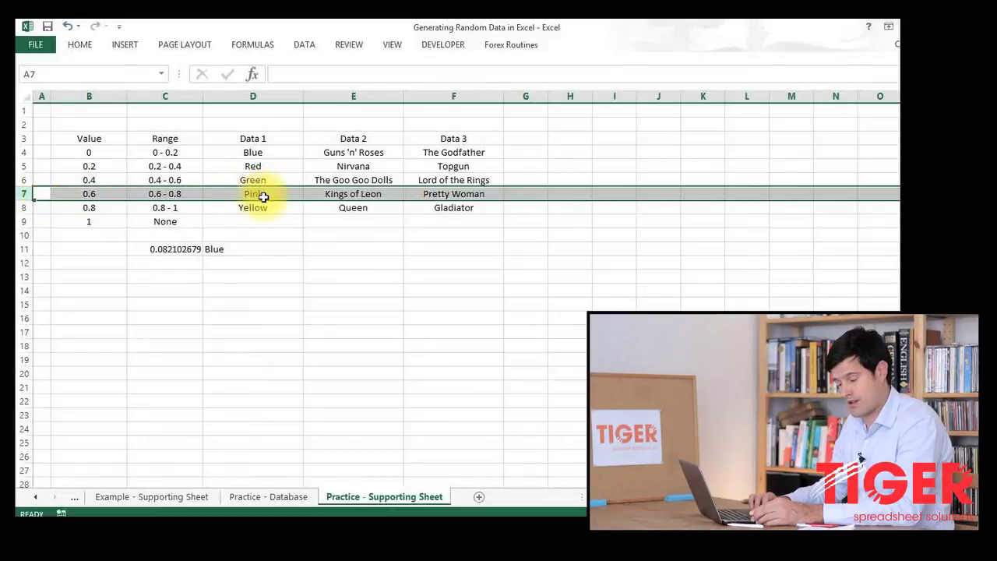
{"action": "left_click", "coordinate": [158, 496]}
{"action": "left_click", "coordinate": [267, 496]}
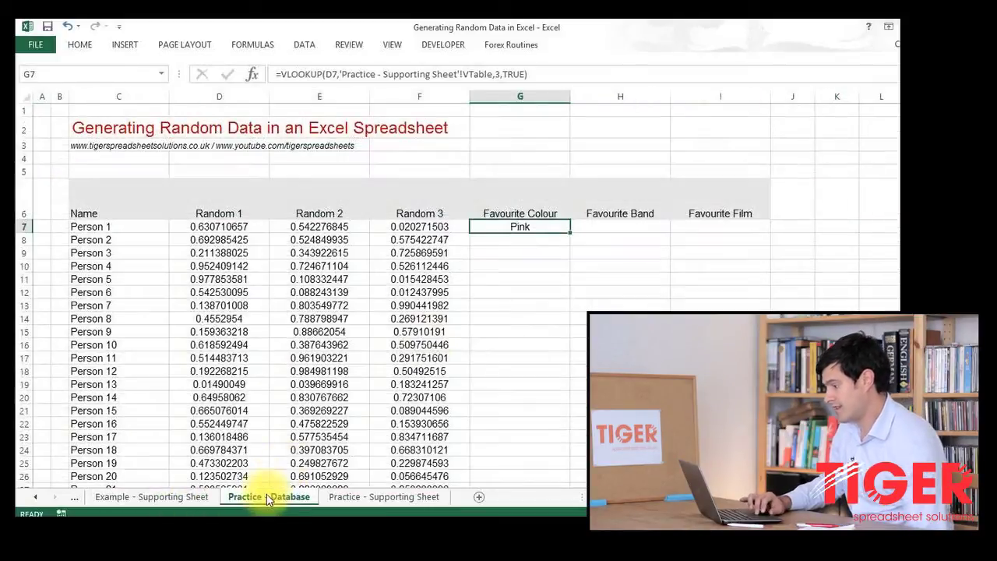
Fill the Favourite Colour VLOOKUP from G7 down the column for all people and check the copied results.
{"action": "double_click", "coordinate": [570, 234]}
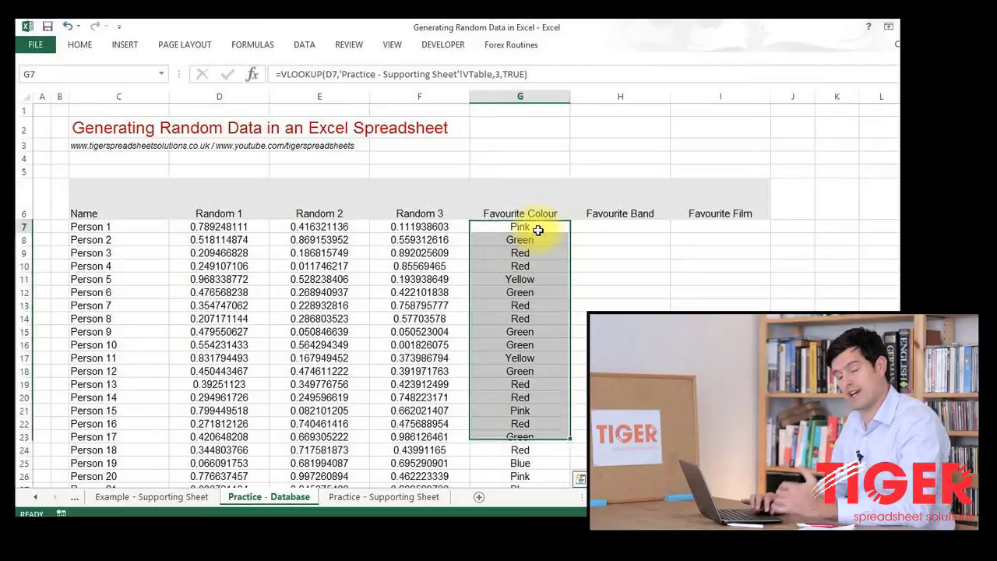
{"action": "left_click", "coordinate": [537, 232]}
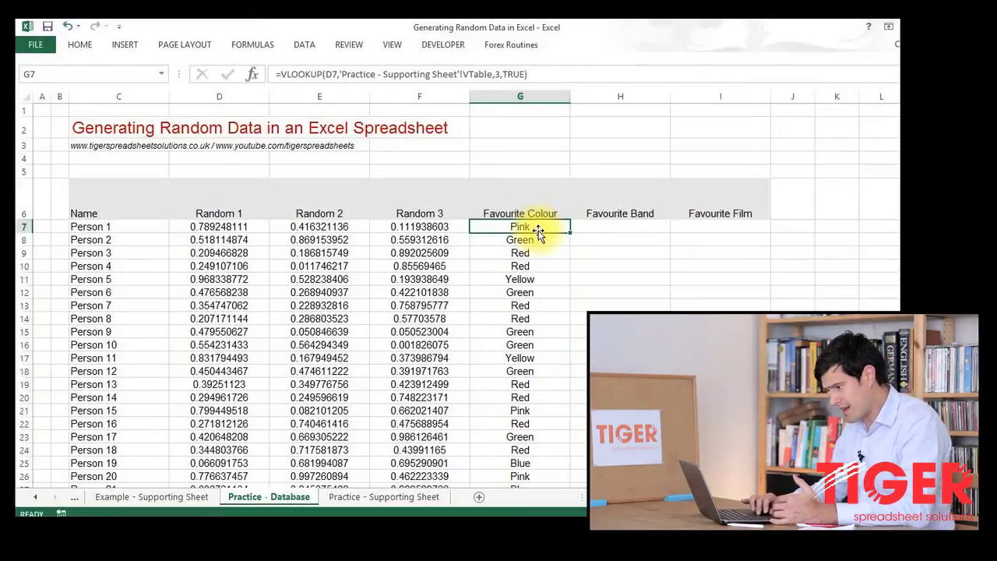
{"action": "left_click", "coordinate": [534, 279]}
{"action": "left_click", "coordinate": [542, 225]}
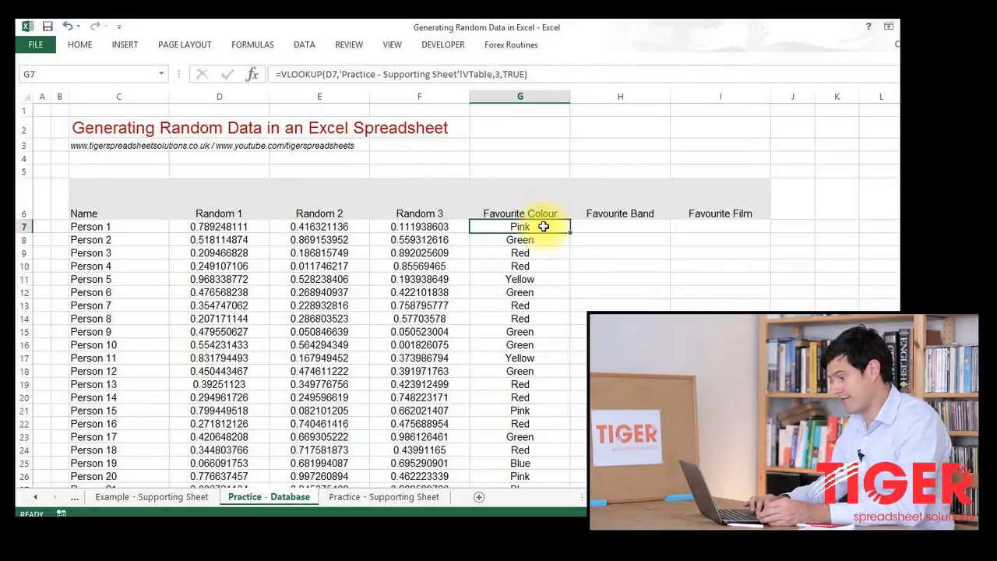
Copy the VLOOKUP in G7 across to the Favourite Band and Favourite Film cells H7 and I7.
{"action": "left_click", "coordinate": [621, 227]}
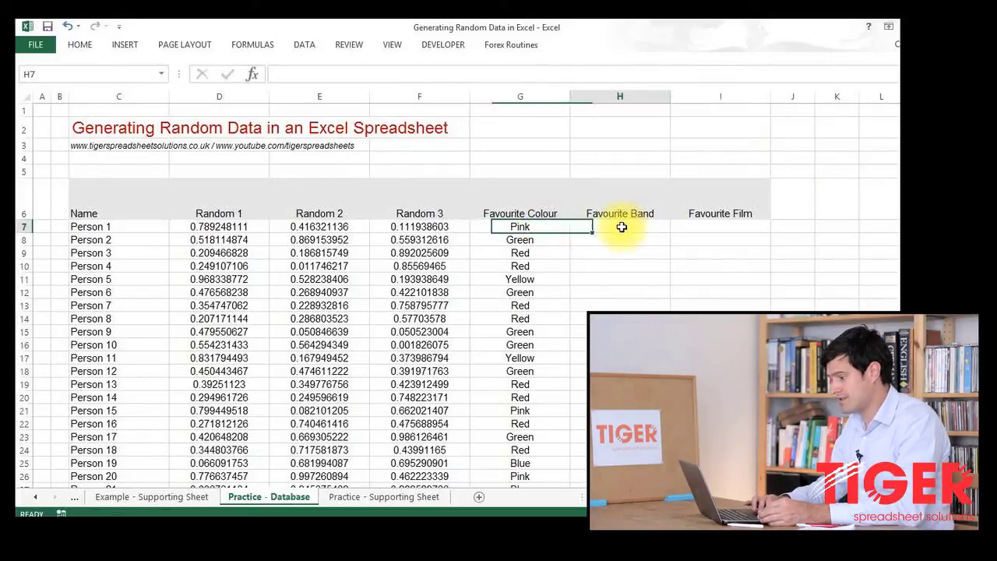
{"action": "left_click", "coordinate": [549, 226]}
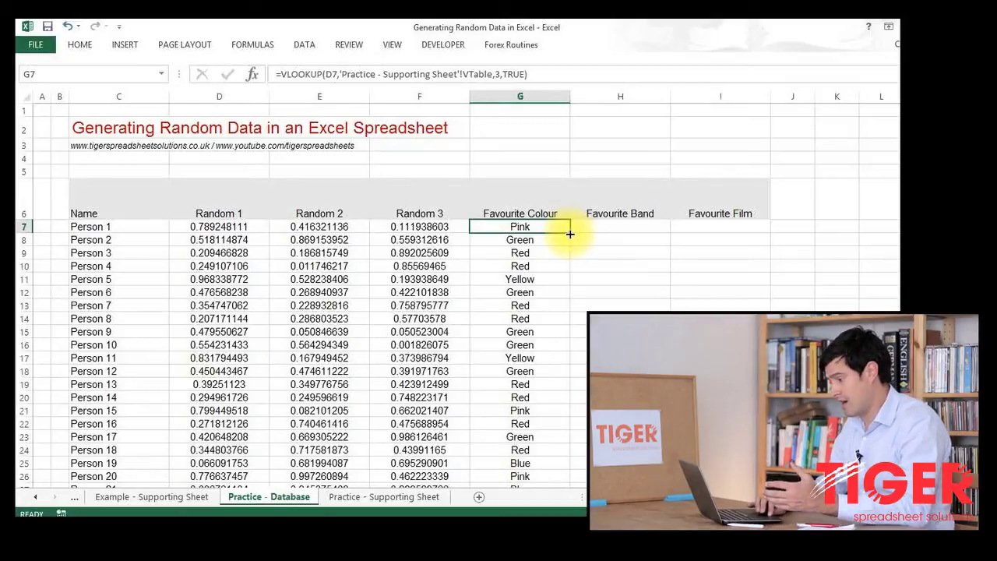
{"action": "left_click_drag", "start_coordinate": [571, 234], "coordinate": [733, 234]}
Set the column index number to 4 in Person 1's Favourite Band VLOOKUP in H7.
{"action": "left_click", "coordinate": [620, 225]}
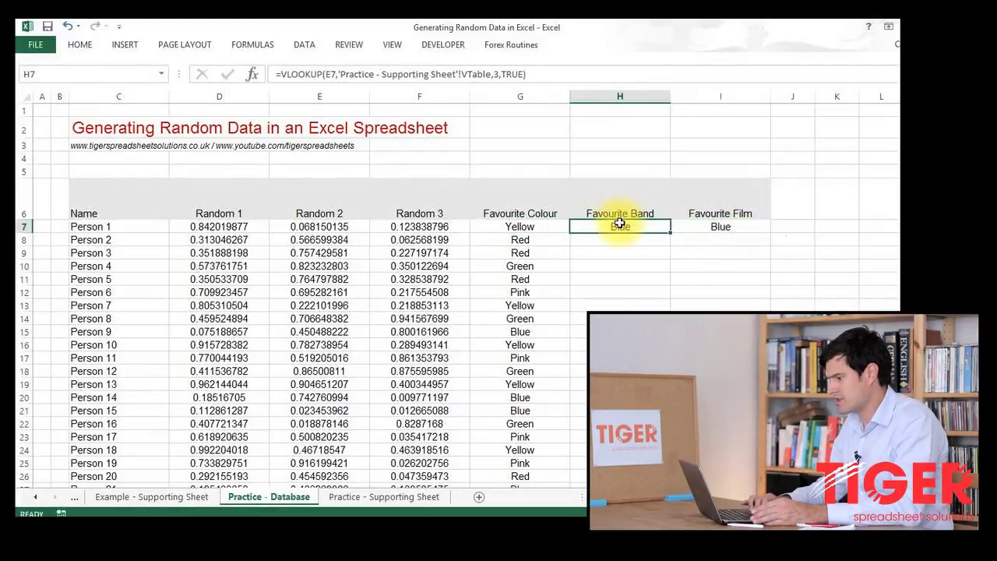
{"action": "left_click", "coordinate": [498, 74]}
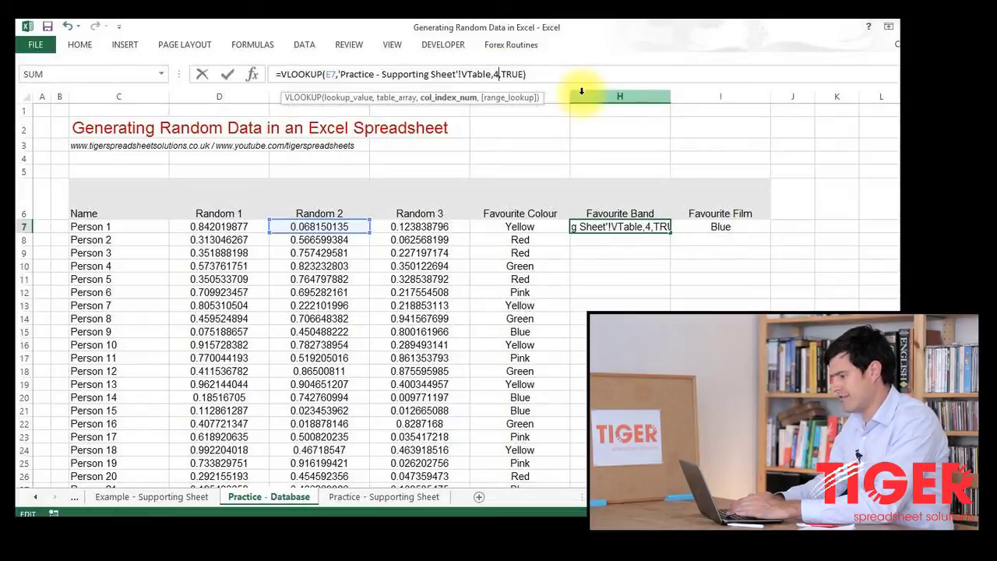
{"action": "key", "text": "Return"}
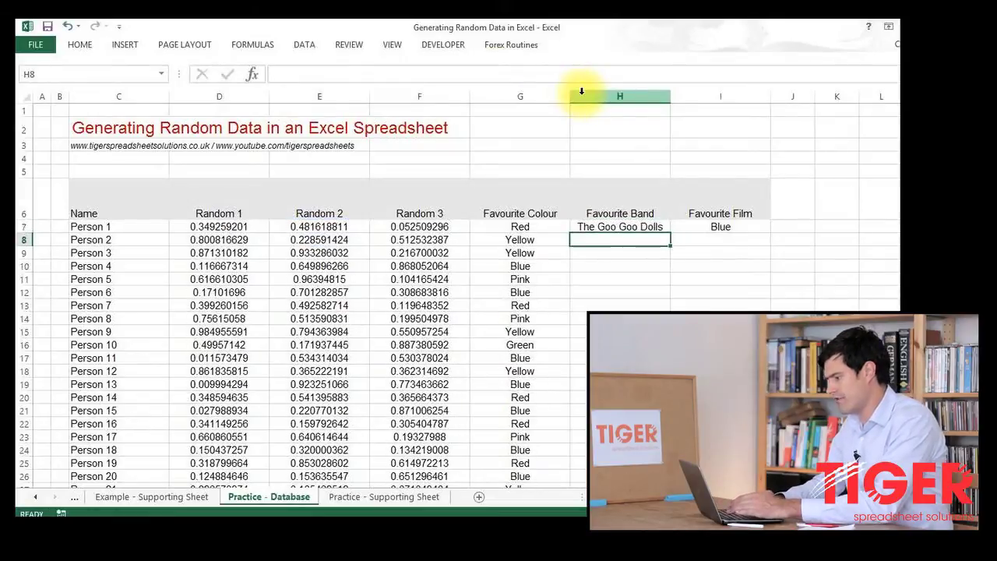
Set the column index number to 5 in Person 1's Favourite Film VLOOKUP in I7.
{"action": "left_click", "coordinate": [699, 226]}
{"action": "left_click", "coordinate": [499, 74]}
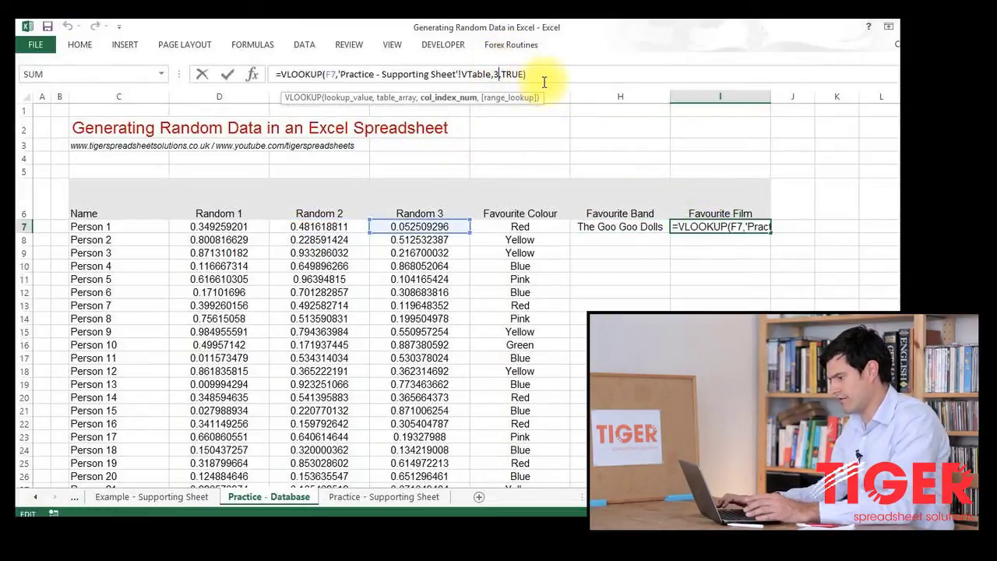
{"action": "key", "text": "BackSpace"}
{"action": "type", "text": "5"}
{"action": "key", "text": "Return"}
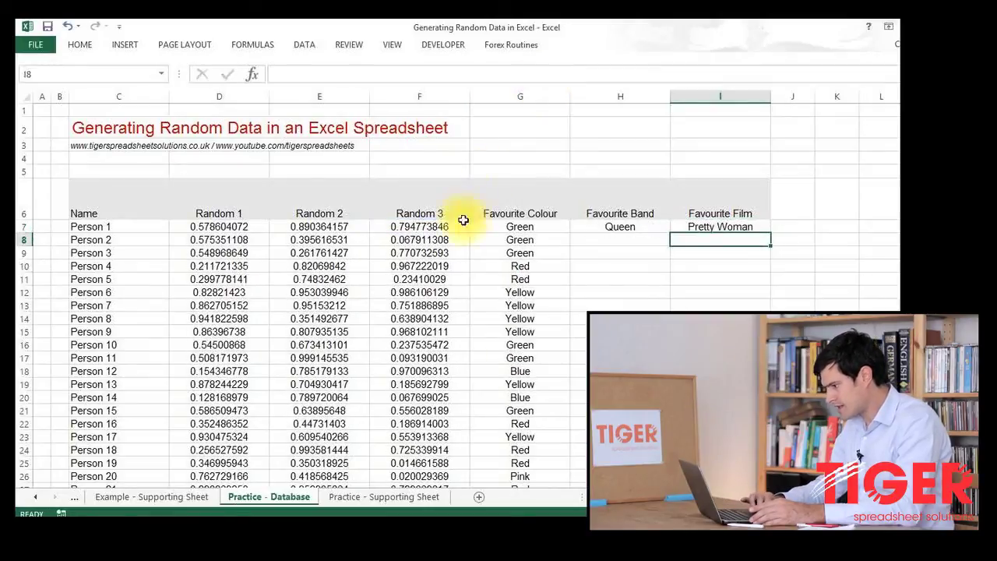
Check the Favourite Film formula in I7 against Random 3 and the Data 3 column on Practice - Supporting Sheet, returning to Practice - Database.
{"action": "double_click", "coordinate": [694, 226]}
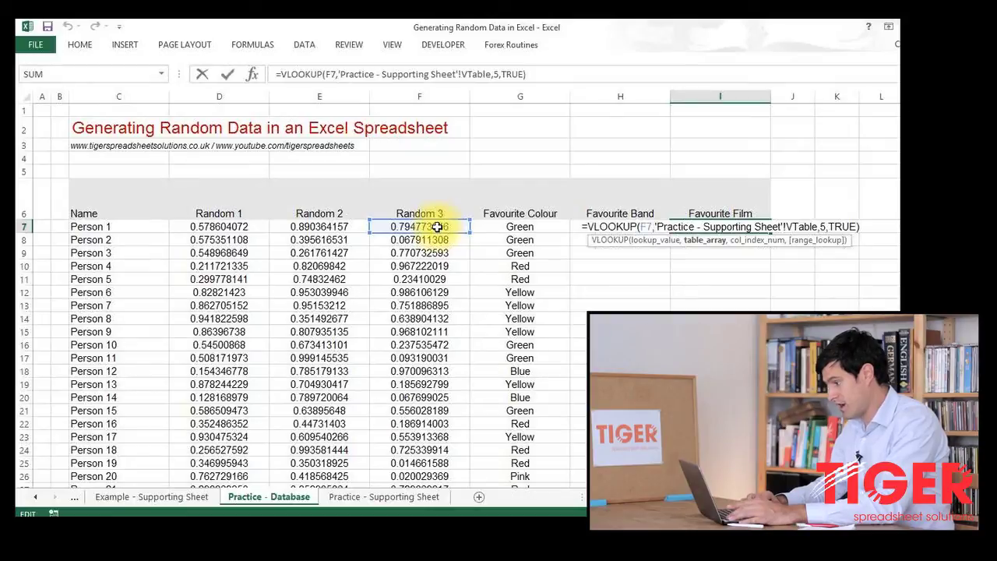
{"action": "key", "text": "Escape"}
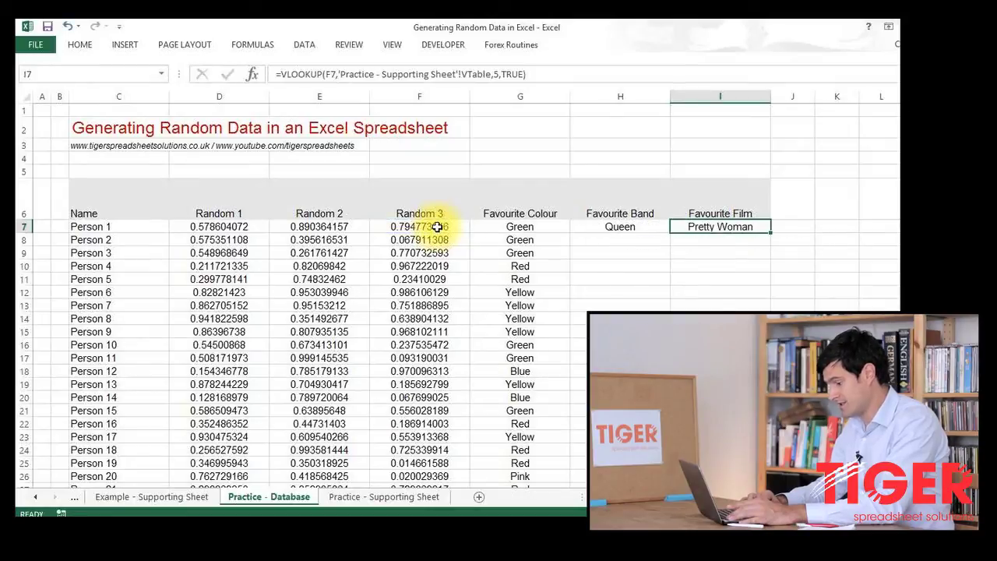
{"action": "left_click", "coordinate": [380, 499]}
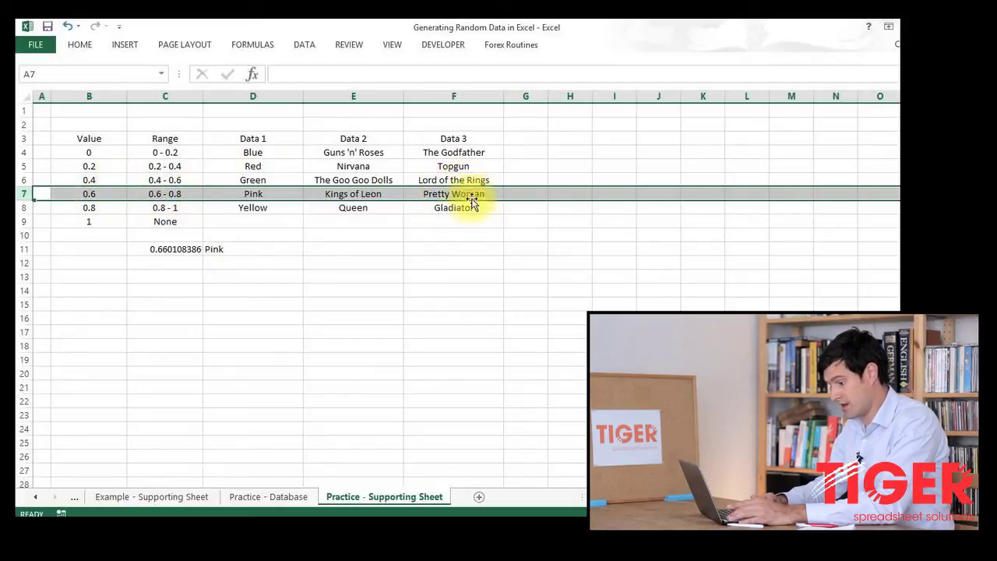
{"action": "left_click", "coordinate": [268, 496]}
Fill the Favourite Band and Favourite Film formulas in H7:I7 down for all people.
{"action": "left_click_drag", "start_coordinate": [663, 224], "coordinate": [732, 229]}
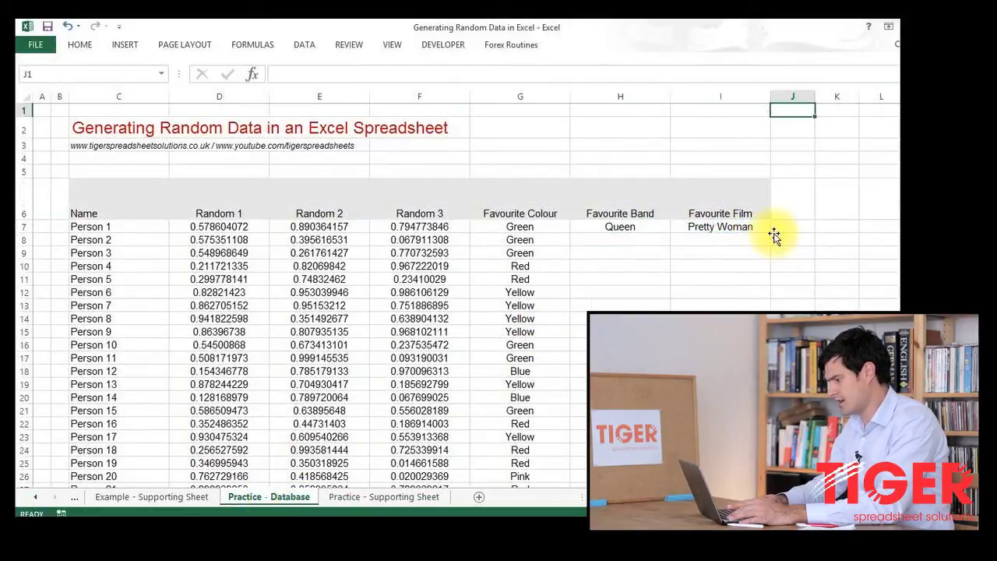
{"action": "left_click_drag", "start_coordinate": [642, 225], "coordinate": [771, 233]}
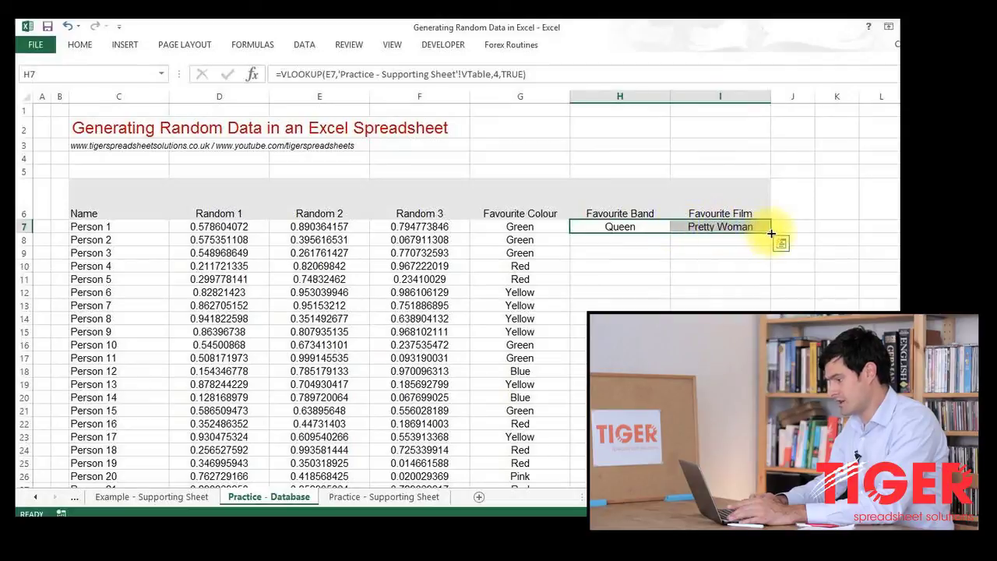
{"action": "double_click", "coordinate": [771, 233]}
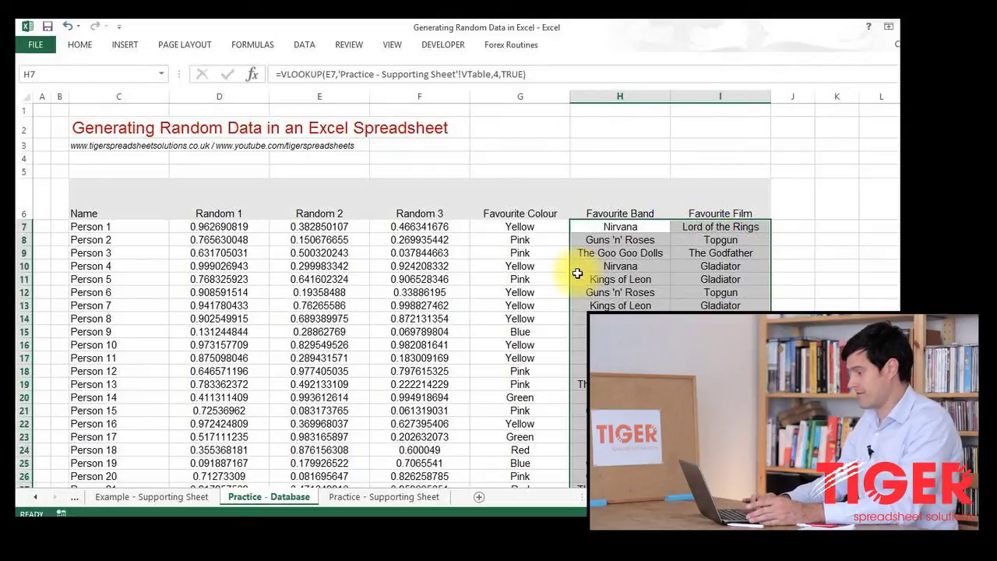
Examine the generated Favourite Band data down to the last person's row and return to the header row.
{"action": "left_click", "coordinate": [638, 290]}
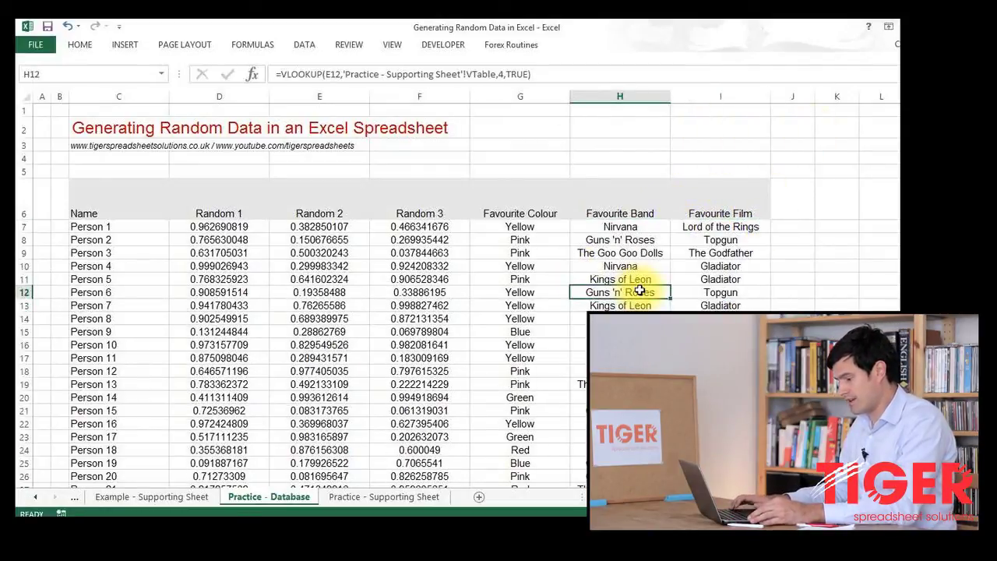
{"action": "key", "text": "Down"}
{"action": "key", "text": "ctrl+Down"}
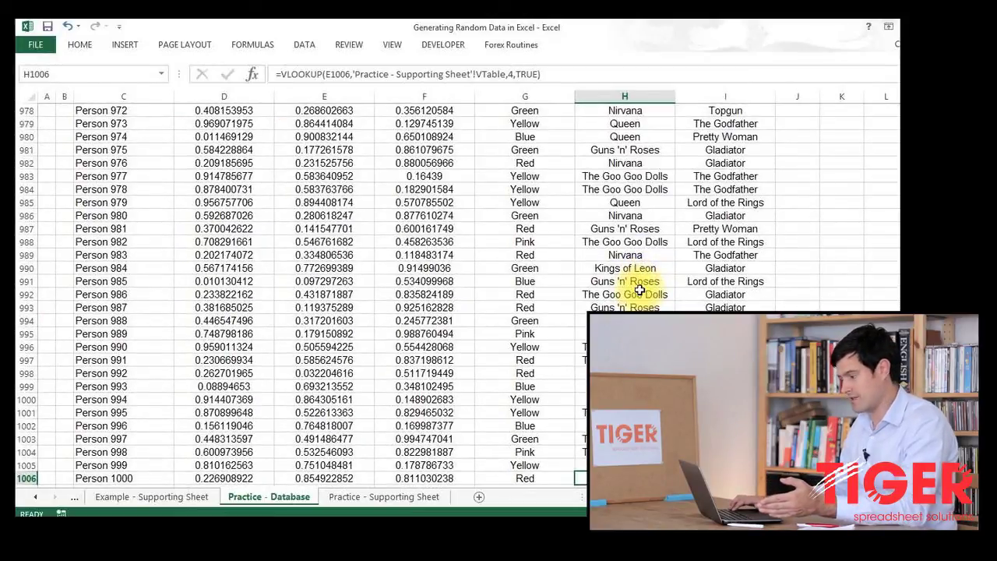
{"action": "key", "text": "Up"}
{"action": "key", "text": "Up"}
{"action": "key", "text": "Up"}
{"action": "key", "text": "Up"}
{"action": "key", "text": "Up"}
{"action": "key", "text": "Up"}
{"action": "key", "text": "Up"}
{"action": "key", "text": "Up"}
{"action": "key", "text": "Up"}
{"action": "key", "text": "Up"}
{"action": "key", "text": "Up"}
{"action": "key", "text": "Up"}
{"action": "key", "text": "Up"}
{"action": "key", "text": "Up"}
{"action": "key", "text": "Up"}
{"action": "key", "text": "Up"}
{"action": "key", "text": "Up"}
{"action": "key", "text": "Up"}
{"action": "key", "text": "Up"}
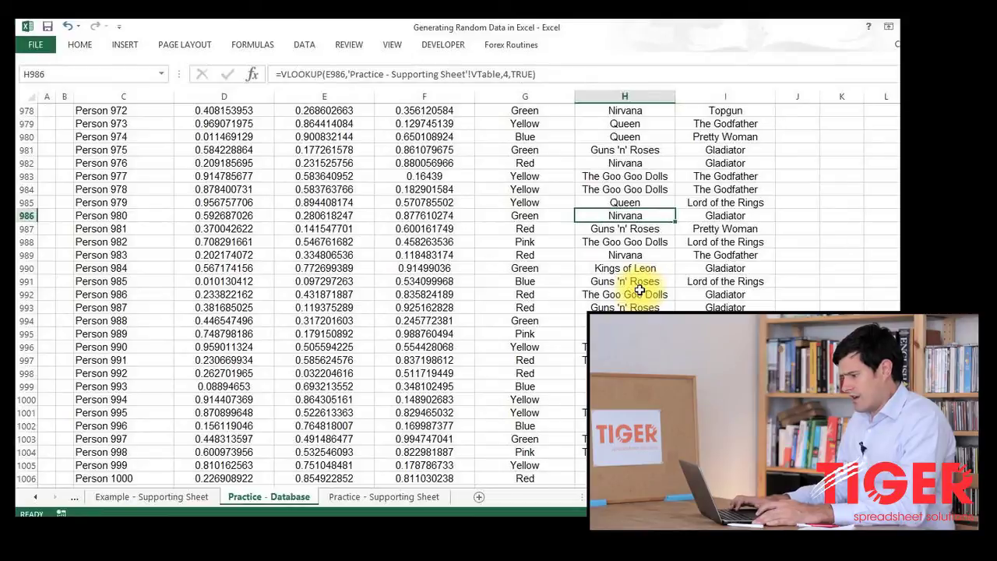
{"action": "key", "text": "ctrl+Up"}
{"action": "key", "text": "ctrl+Up"}
{"action": "key", "text": "Down"}
{"action": "key", "text": "Down"}
{"action": "key", "text": "Down"}
{"action": "key", "text": "Down"}
{"action": "key", "text": "Down"}
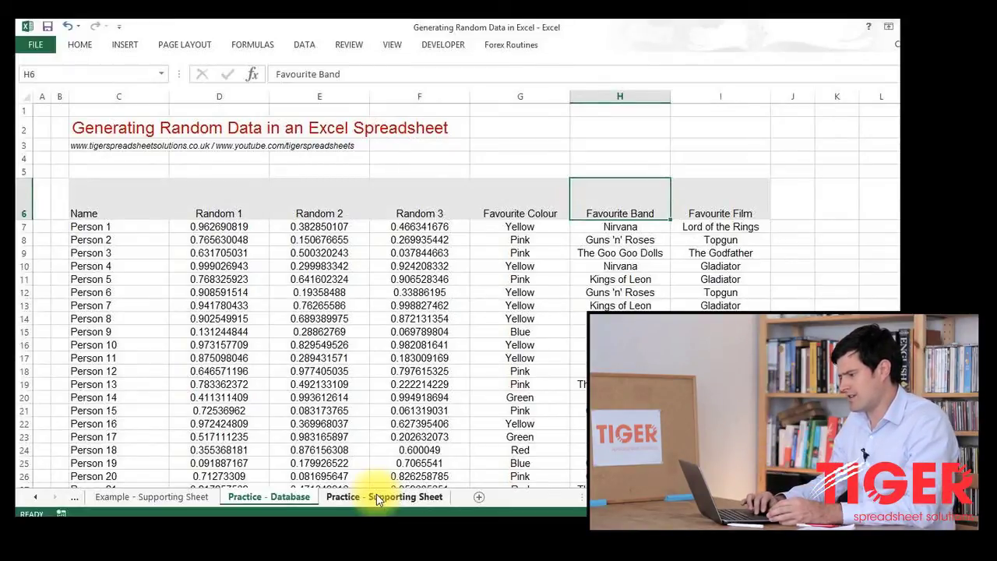
Enter a COUNTIF in G4 of Practice - Supporting Sheet, using column I of Practice - Database as range and F4 as criteria.
{"action": "left_click", "coordinate": [378, 497]}
{"action": "left_click", "coordinate": [519, 151]}
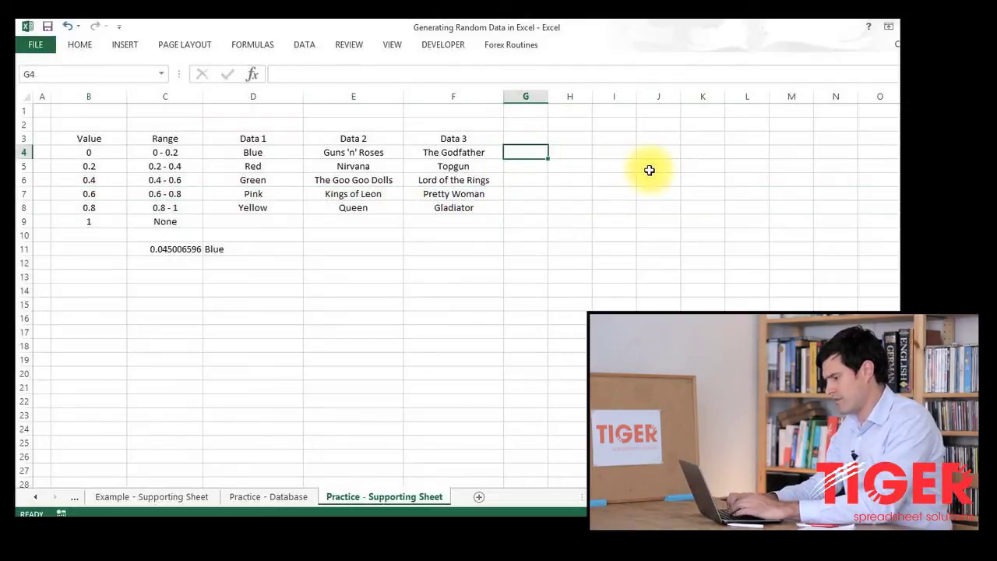
{"action": "type", "text": "=countif("}
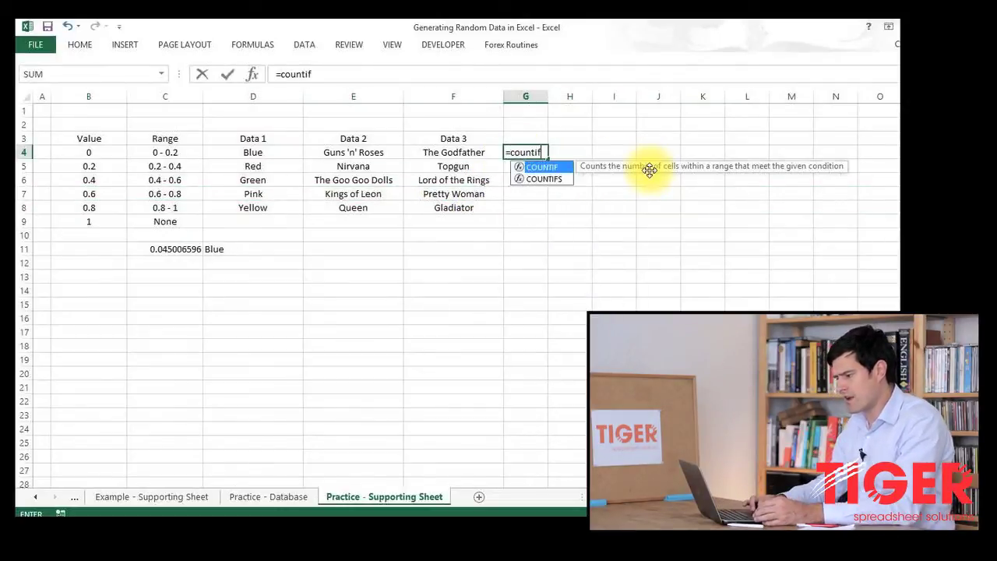
{"action": "left_click", "coordinate": [483, 154]}
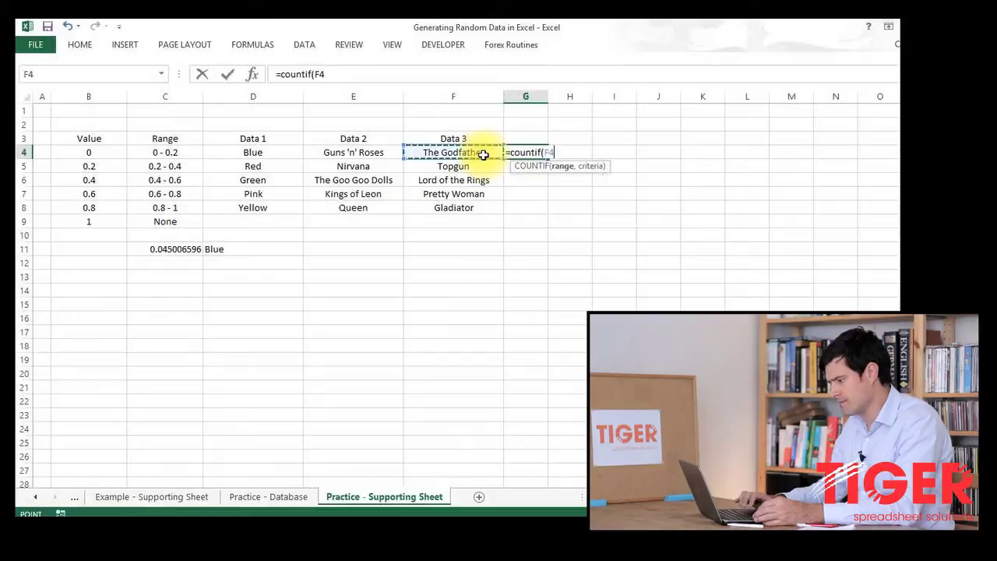
{"action": "key", "text": "BackSpace"}
{"action": "key", "text": "BackSpace"}
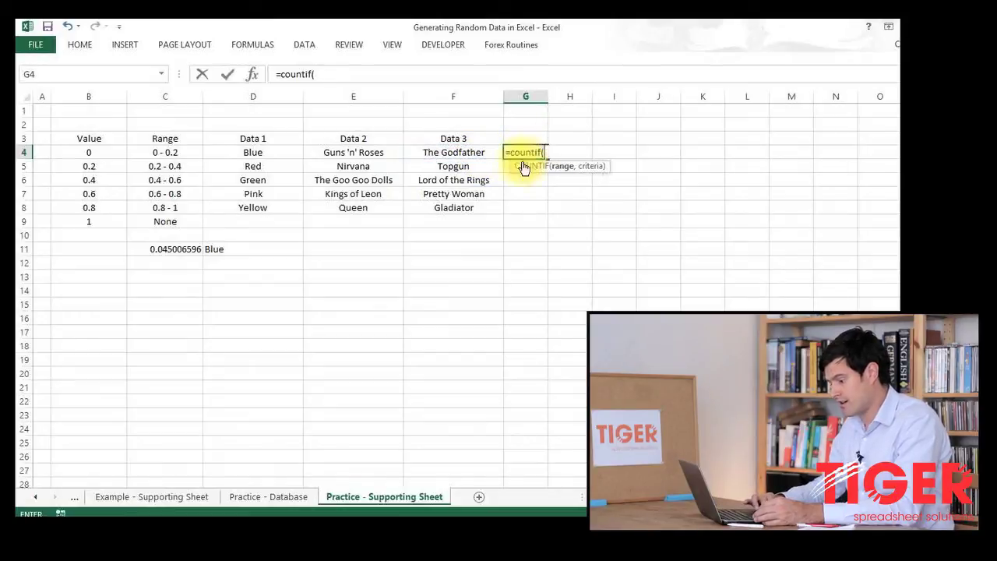
{"action": "left_click", "coordinate": [276, 495]}
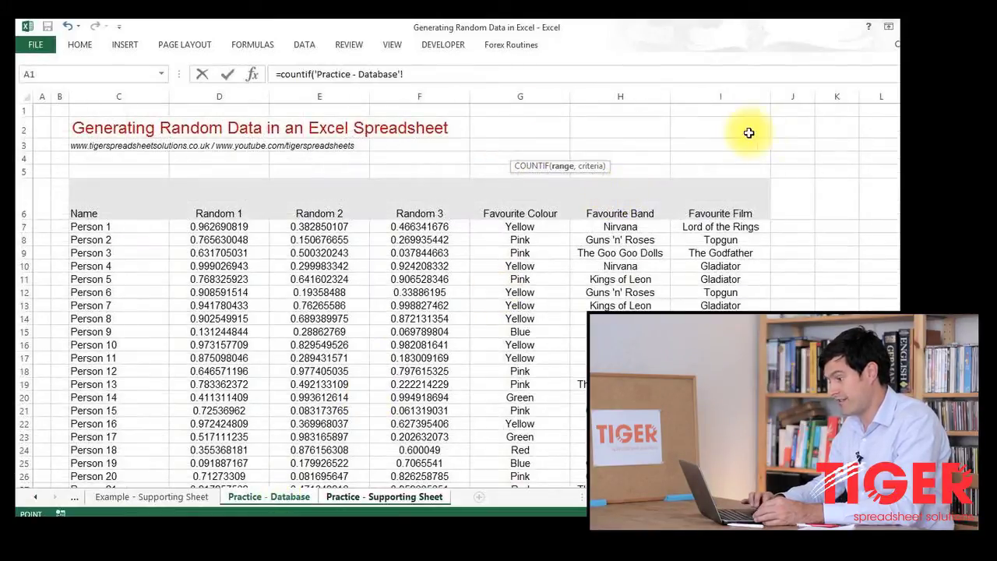
{"action": "left_click", "coordinate": [729, 96]}
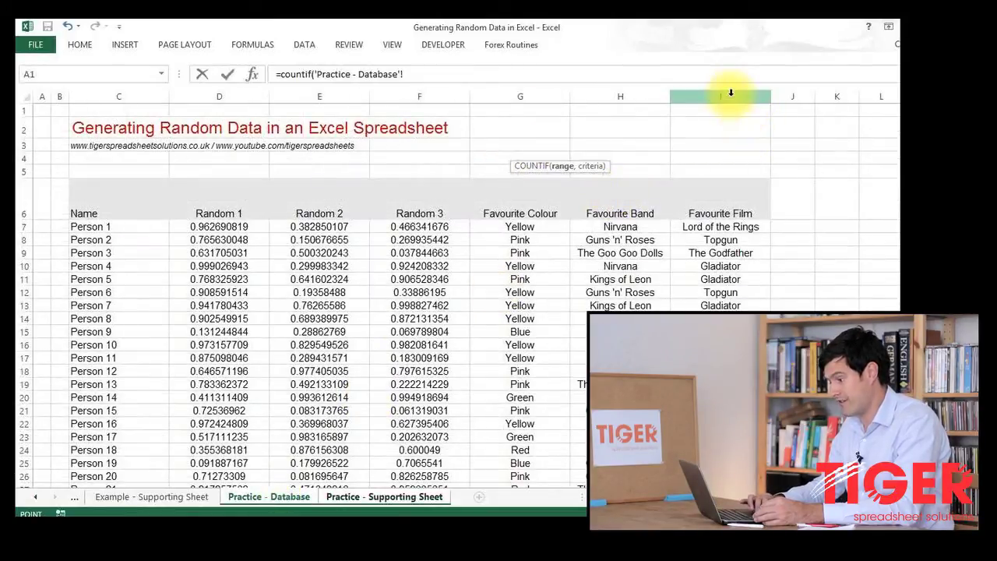
{"action": "left_click", "coordinate": [431, 73]}
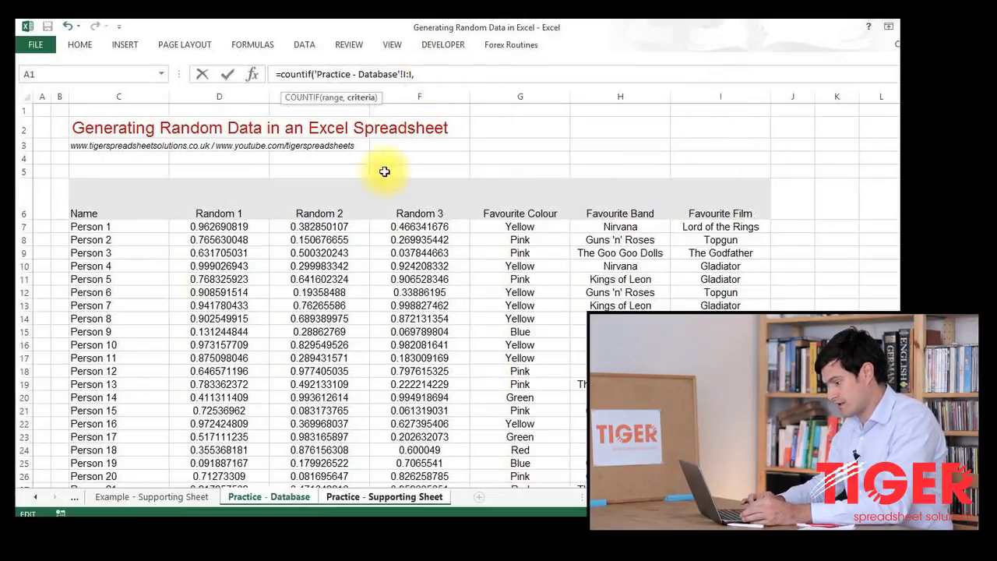
{"action": "type", "text": ","}
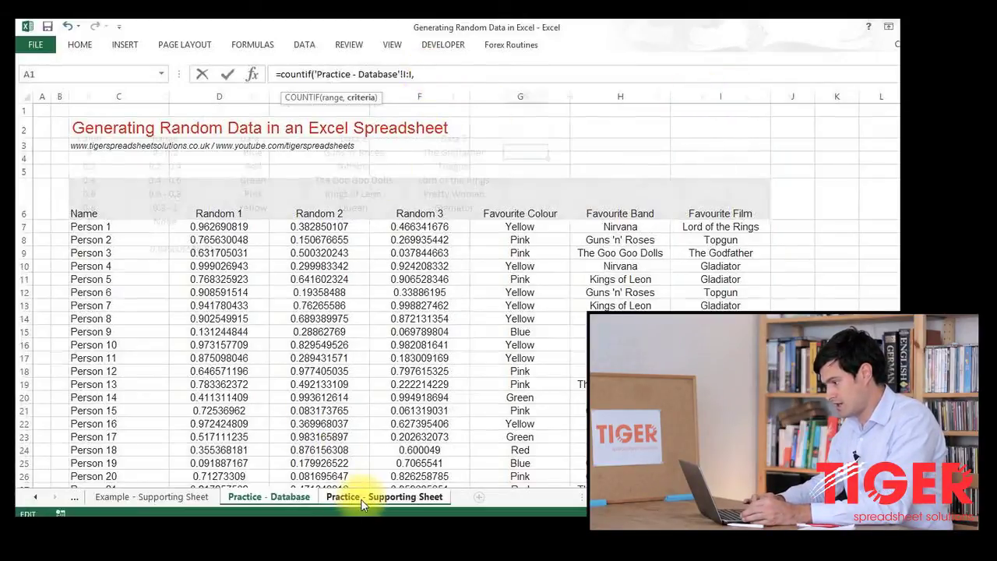
{"action": "left_click", "coordinate": [346, 496]}
{"action": "left_click", "coordinate": [464, 152]}
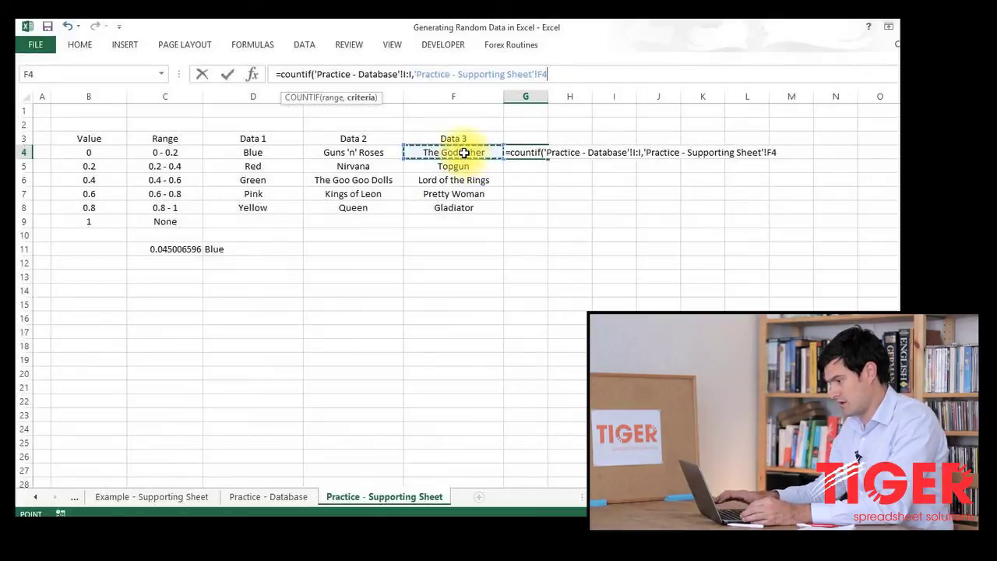
{"action": "key", "text": "Return"}
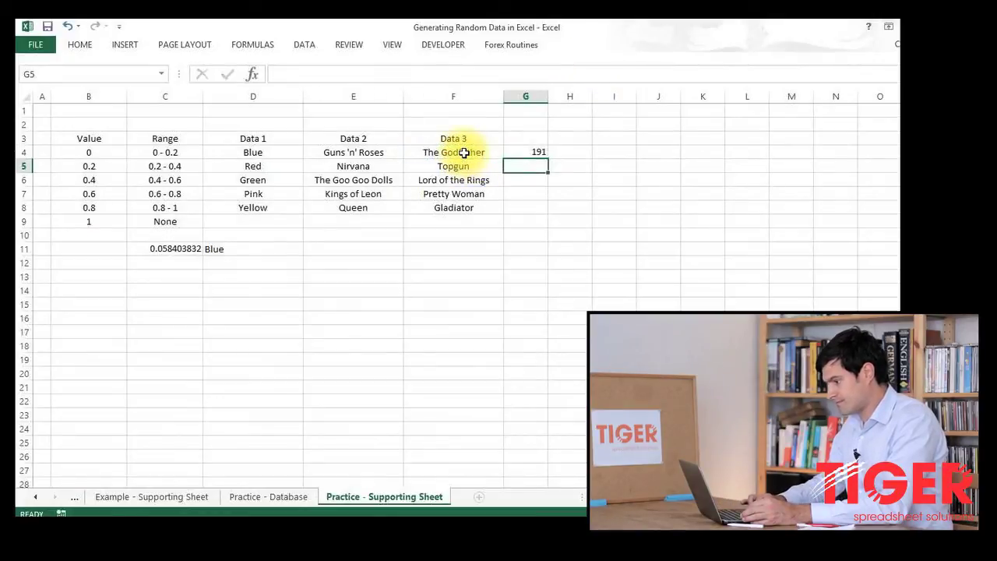
{"action": "left_click", "coordinate": [525, 153]}
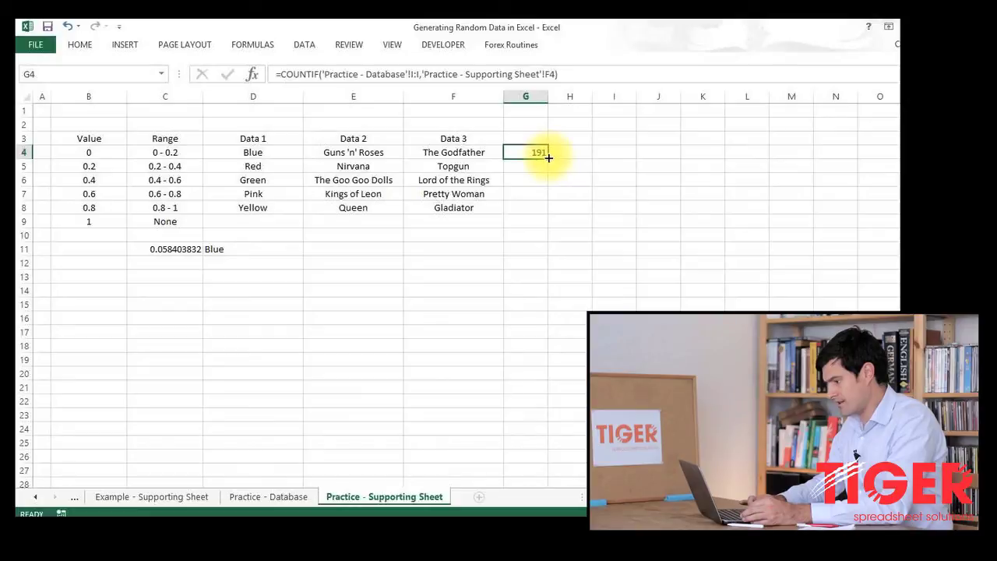
Fill the COUNTIF formula in G4 down to G8 for all five films.
{"action": "double_click", "coordinate": [548, 158]}
{"action": "left_click", "coordinate": [489, 250]}
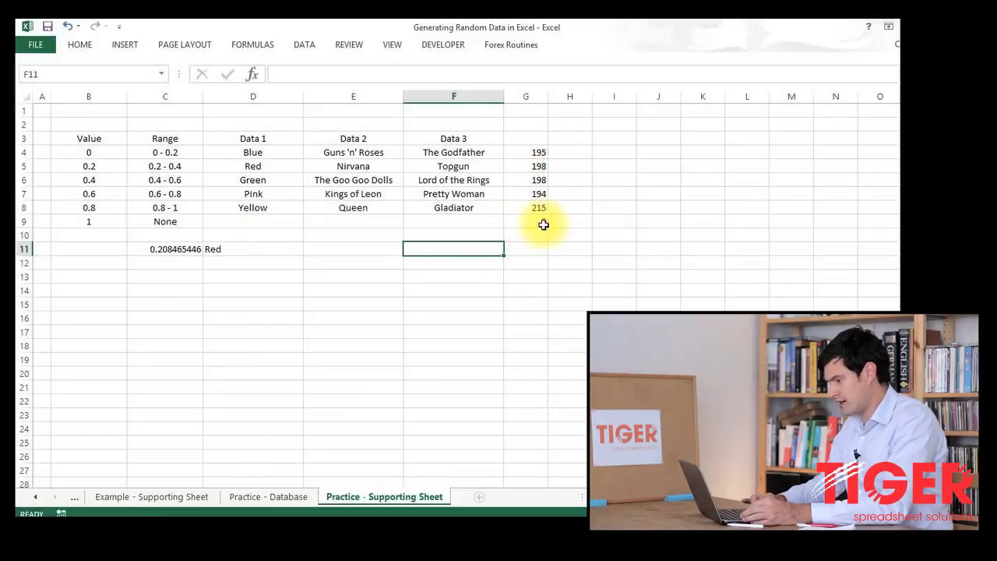
{"action": "left_click", "coordinate": [538, 223]}
{"action": "key", "text": "ctrl+d"}
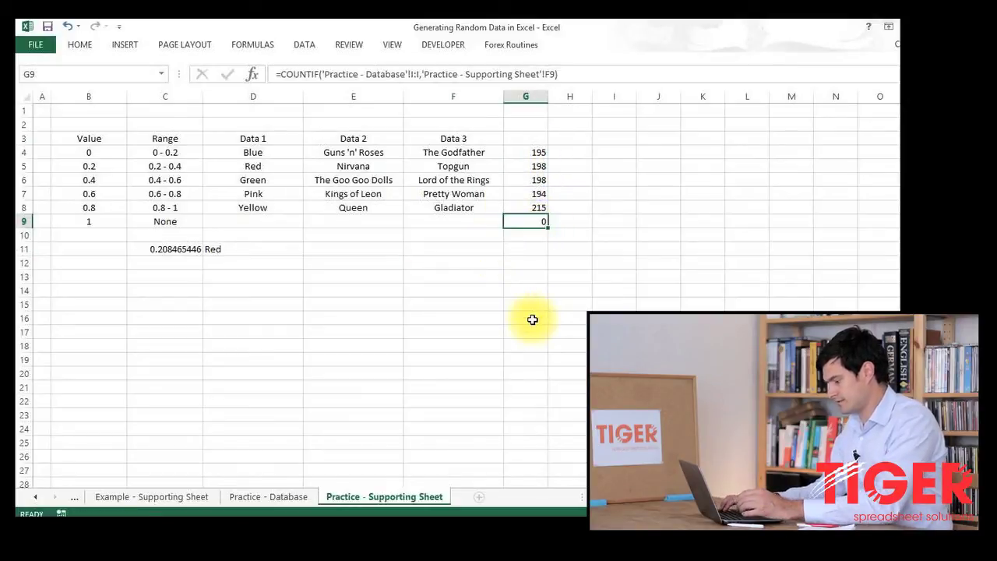
{"action": "key", "text": "Delete"}
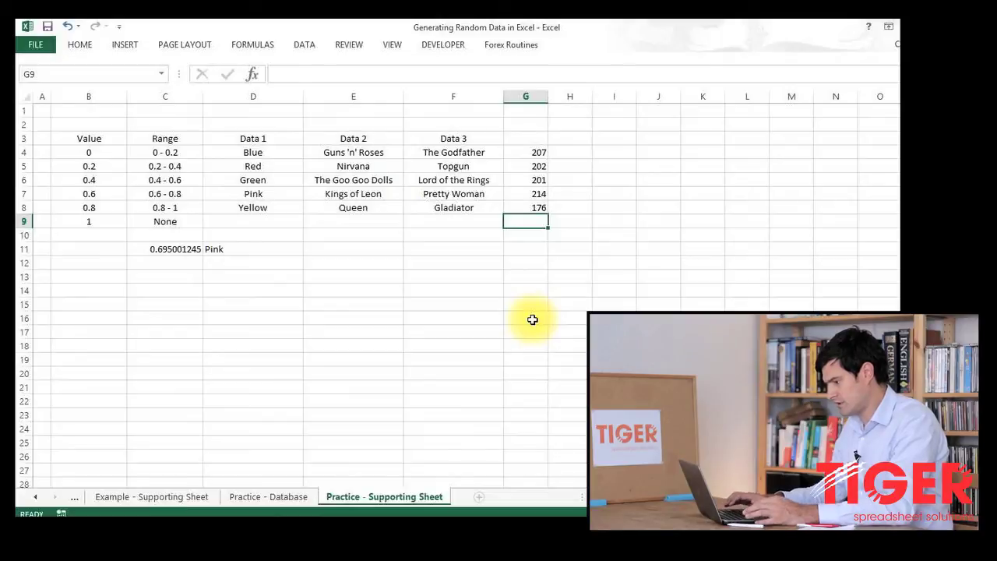
Enter a SUM of the film counts G4:G8 in G9.
{"action": "key", "text": "Up"}
{"action": "key", "text": "shift+Up"}
{"action": "key", "text": "shift+Up"}
{"action": "key", "text": "shift+Up"}
{"action": "key", "text": "shift+Up"}
{"action": "key", "text": "Return"}
{"action": "key", "text": "Up"}
{"action": "key", "text": "Right"}
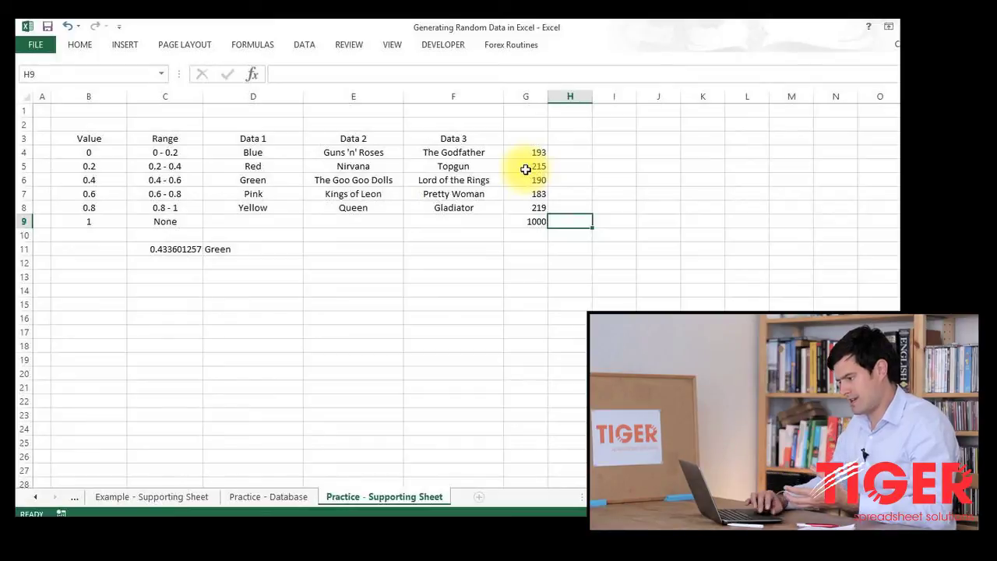
Compare the film names in F4:F8 with their counts in G4:G8 to check how evenly they are distributed.
{"action": "left_click_drag", "start_coordinate": [452, 153], "coordinate": [456, 208]}
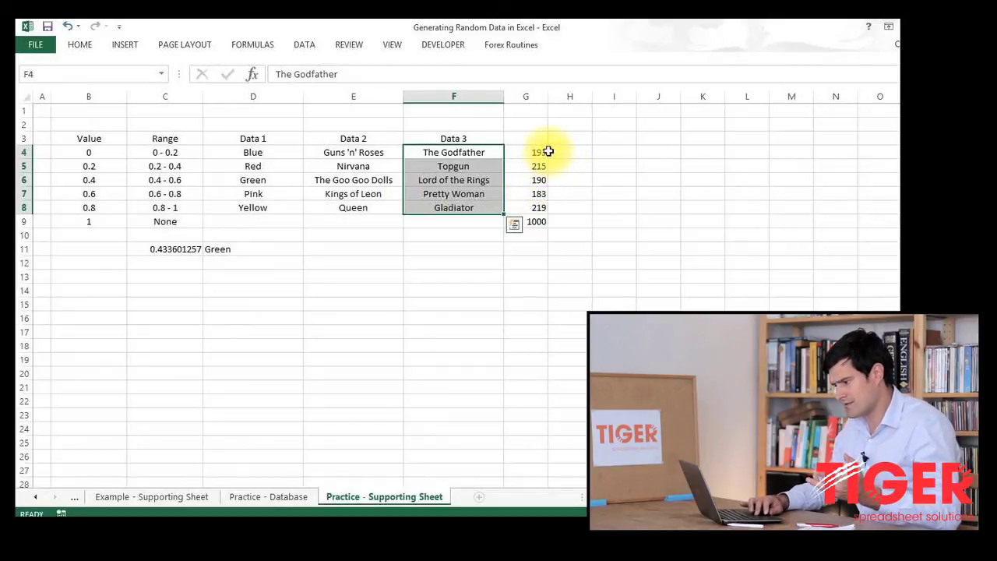
{"action": "left_click", "coordinate": [550, 153]}
{"action": "left_click_drag", "start_coordinate": [538, 148], "coordinate": [536, 197]}
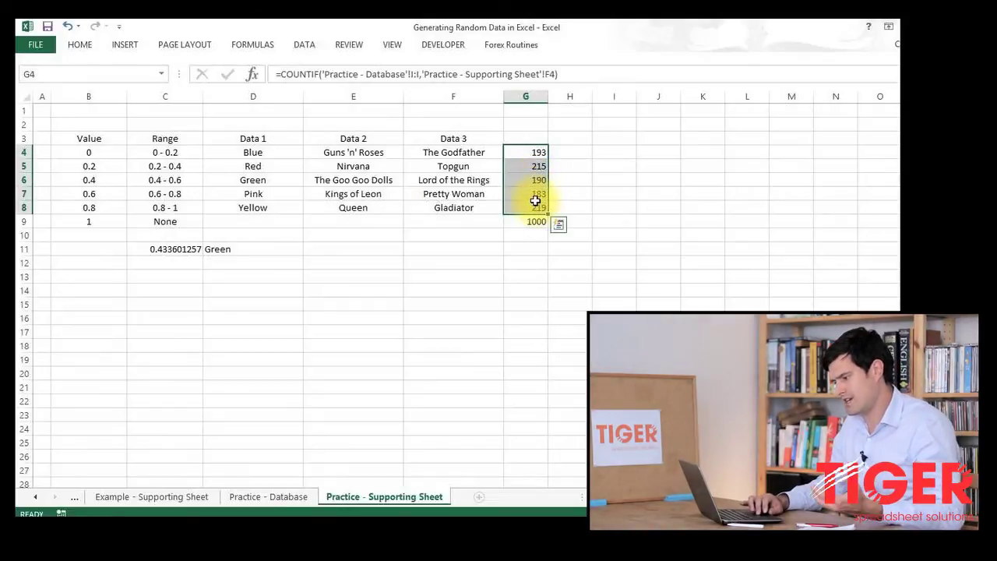